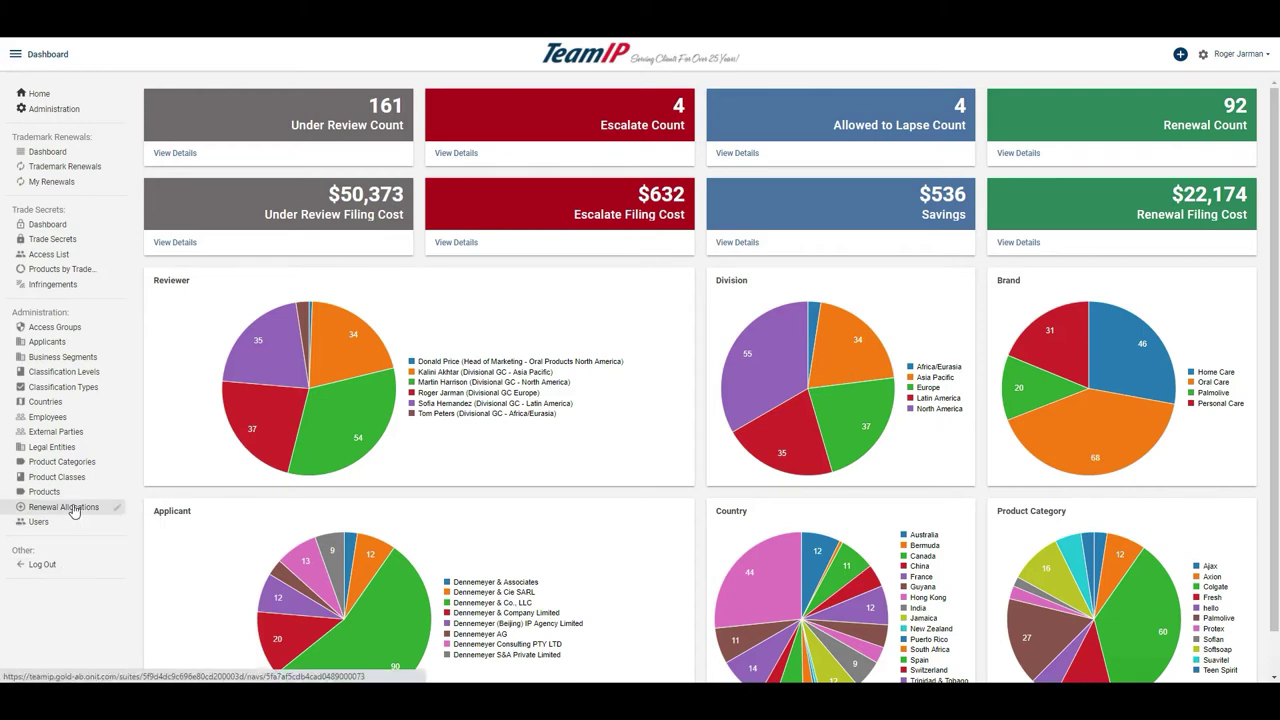
- Review the renewal allocations in the Marketing Contacts for Europe view with their available actions, and open the countries list
{"action": "left_click", "coordinate": [73, 511]}
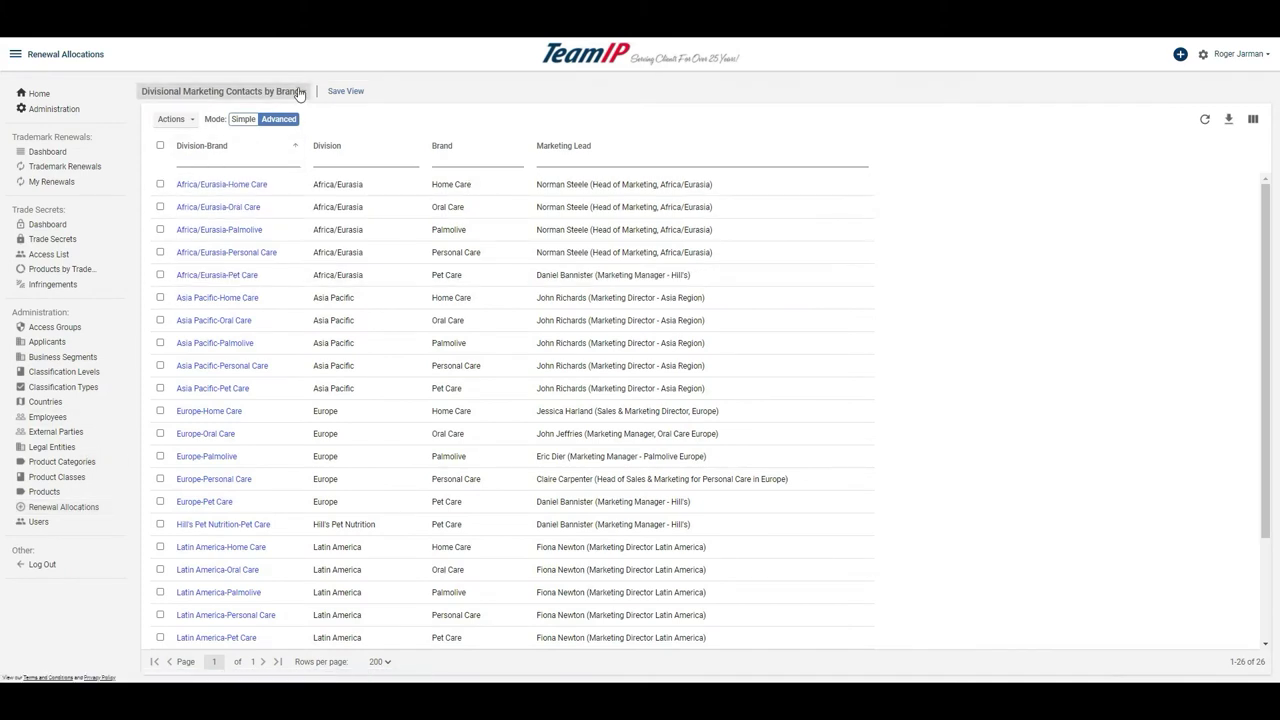
{"action": "left_click", "coordinate": [224, 91]}
{"action": "left_click", "coordinate": [509, 134]}
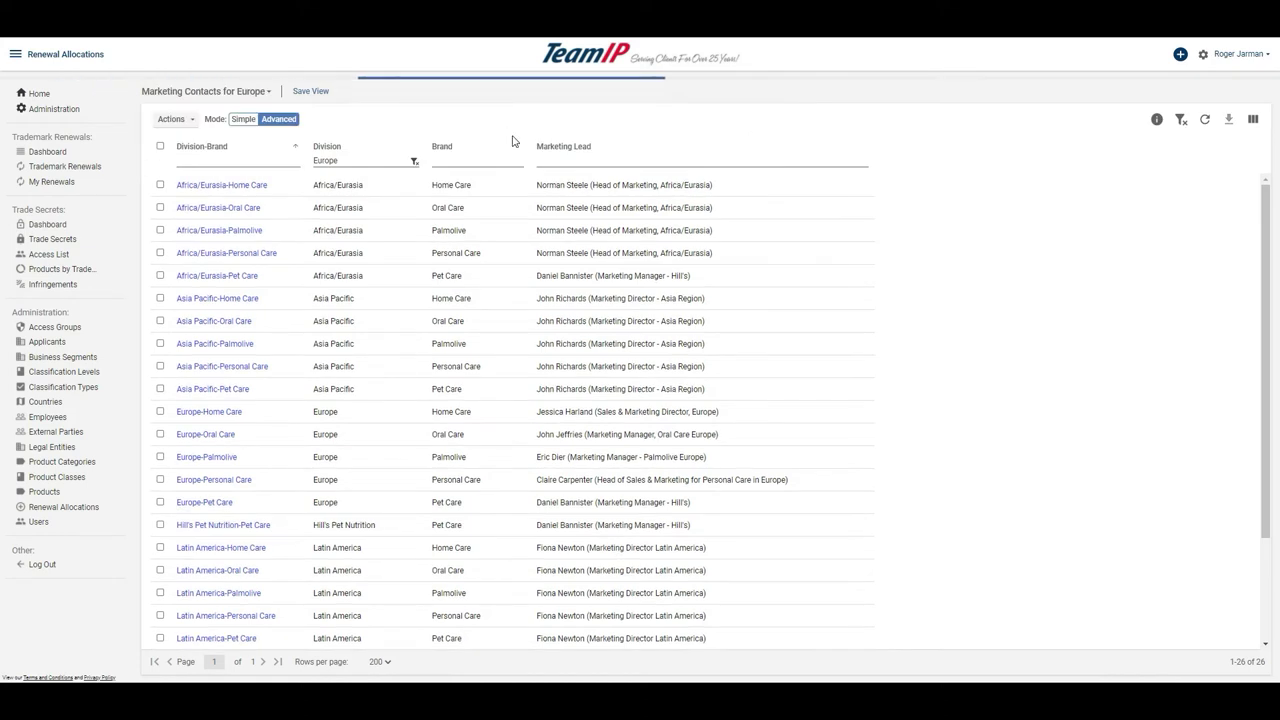
{"action": "left_click", "coordinate": [174, 120]}
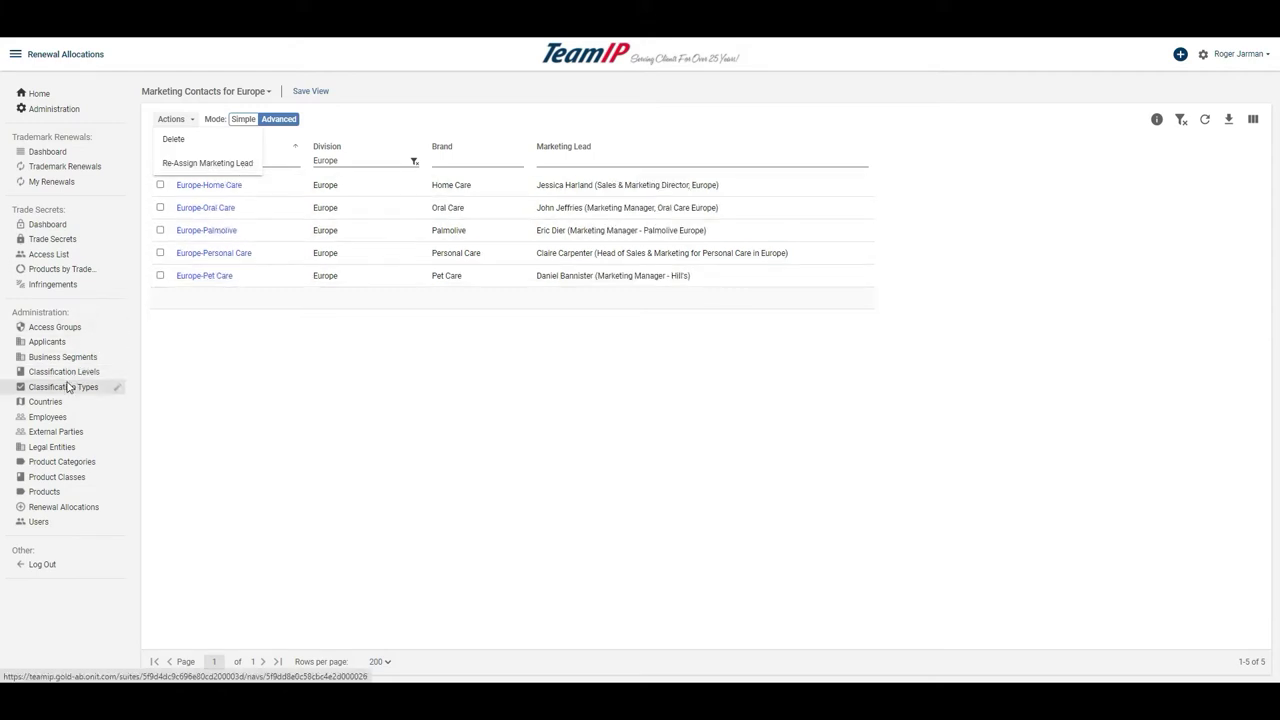
{"action": "left_click", "coordinate": [45, 402]}
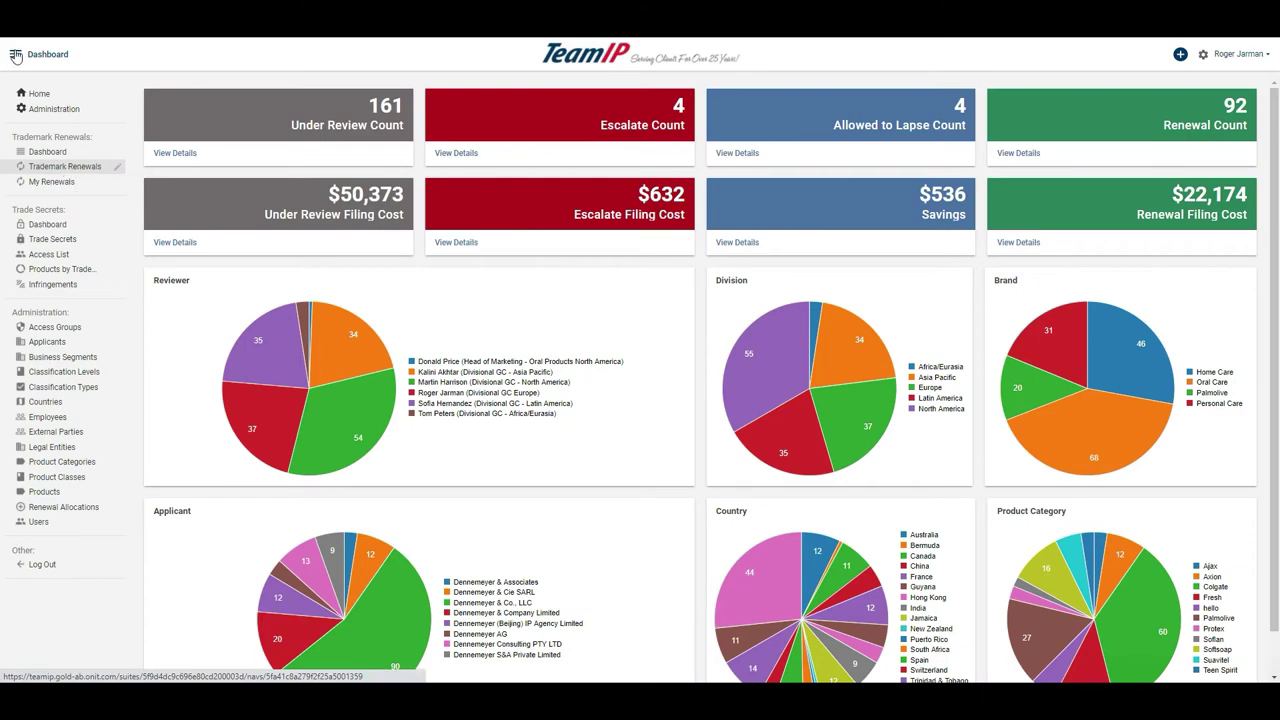
- Filter the trademark renewals to the Home Care brand and assign all the listed renewals to the Brand Marketing Lead
{"action": "left_click", "coordinate": [65, 166]}
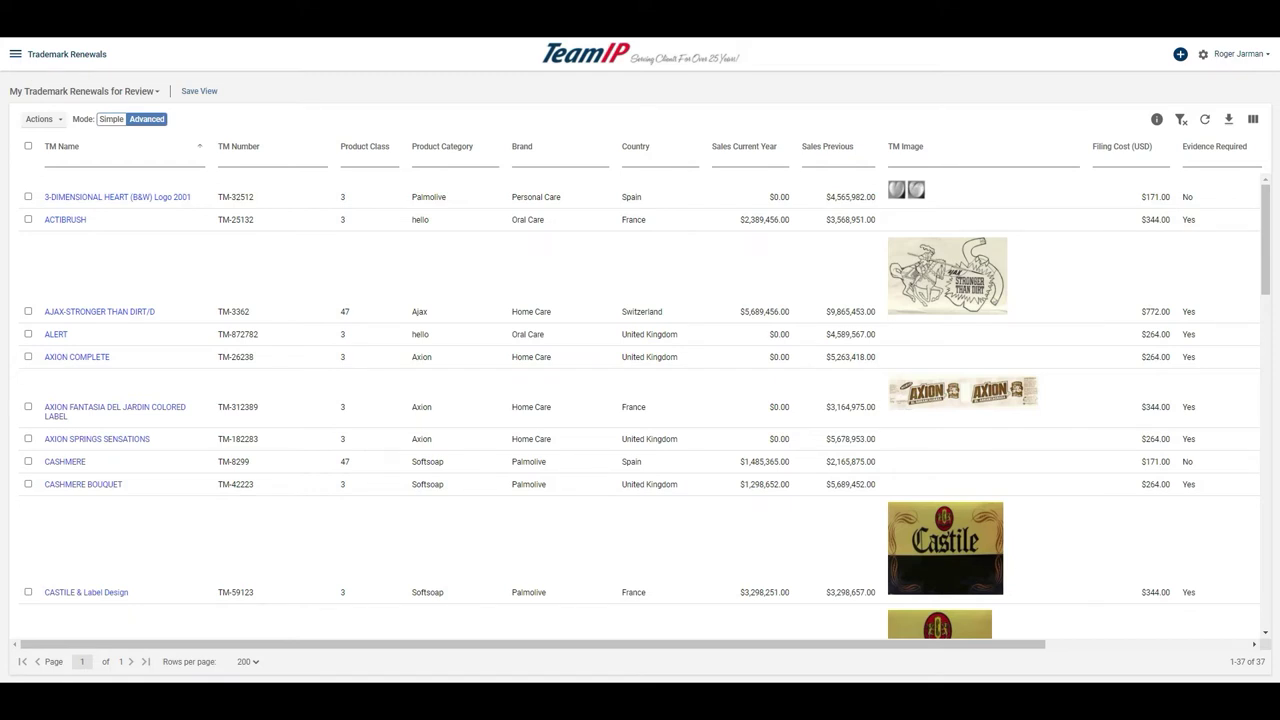
{"action": "type", "text": "Home Care"}
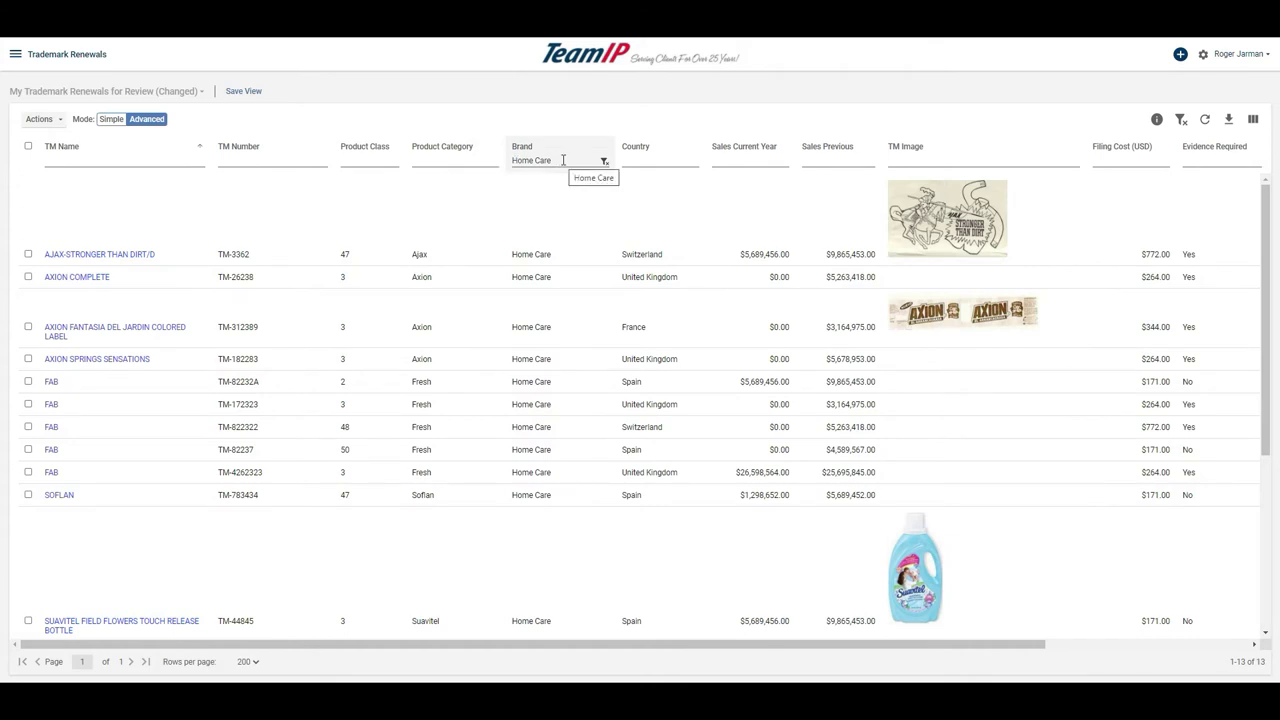
{"action": "left_click", "coordinate": [28, 146]}
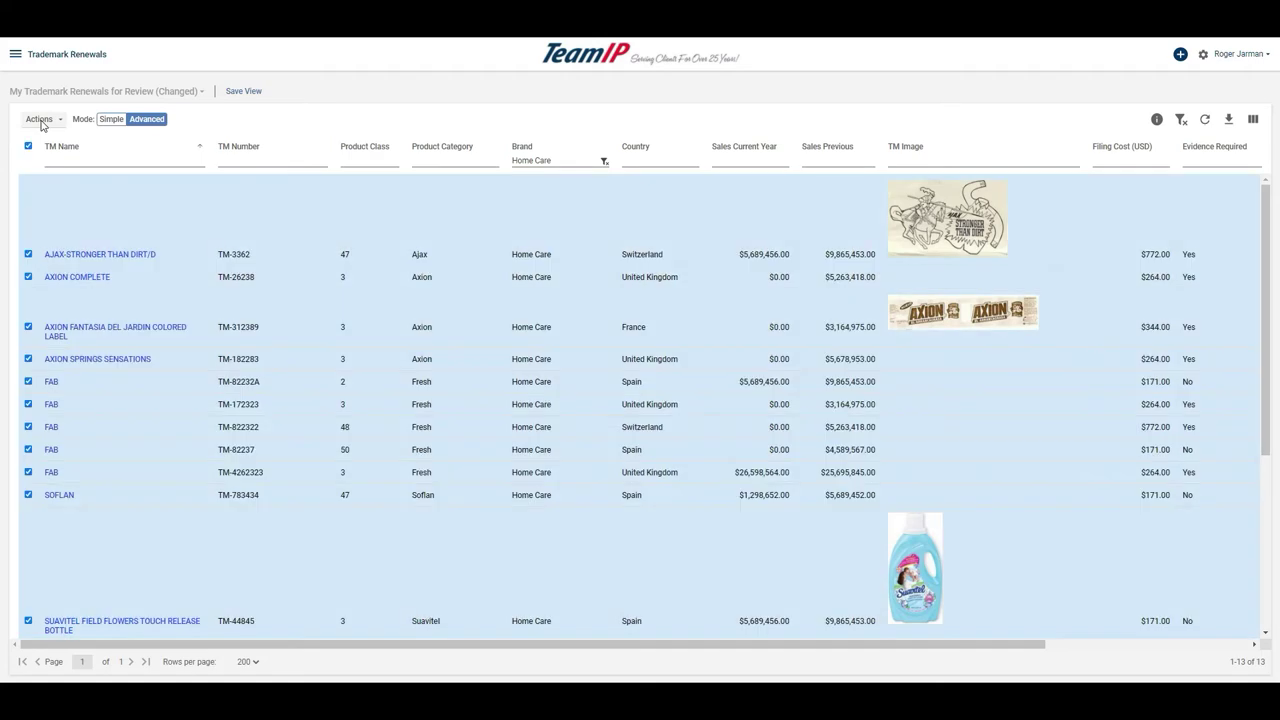
{"action": "left_click", "coordinate": [41, 121]}
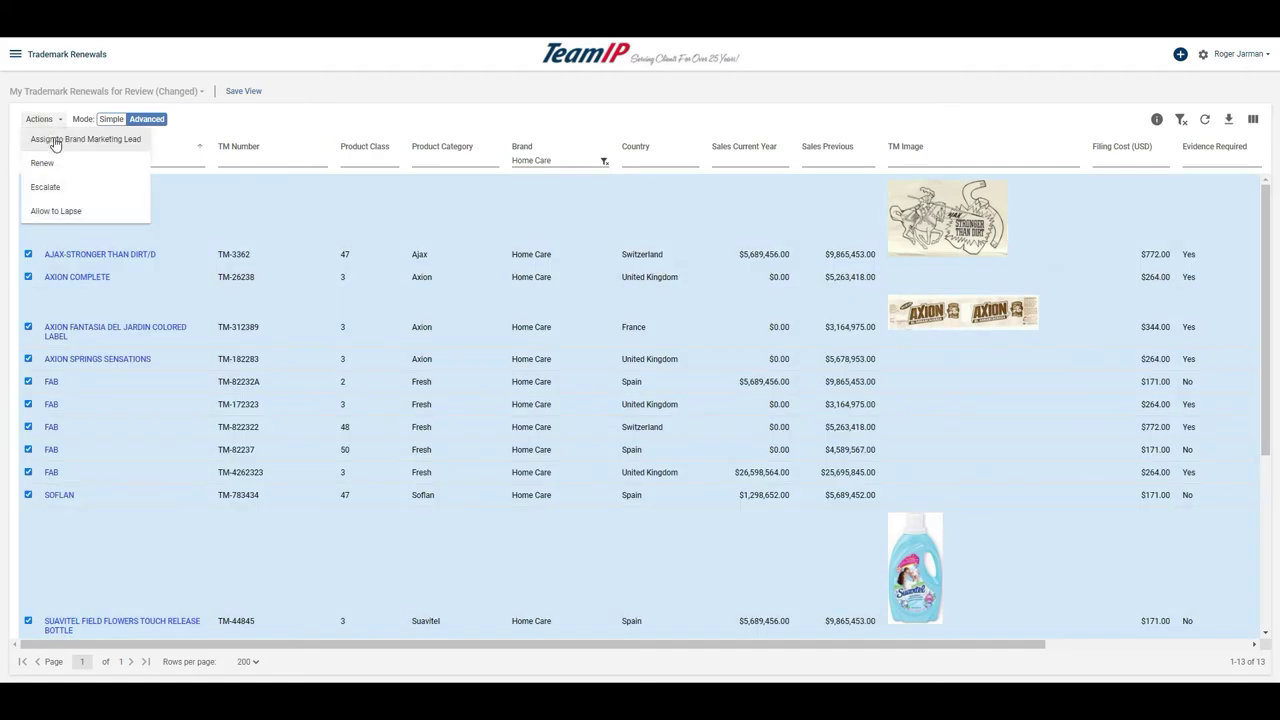
{"action": "left_click", "coordinate": [55, 140]}
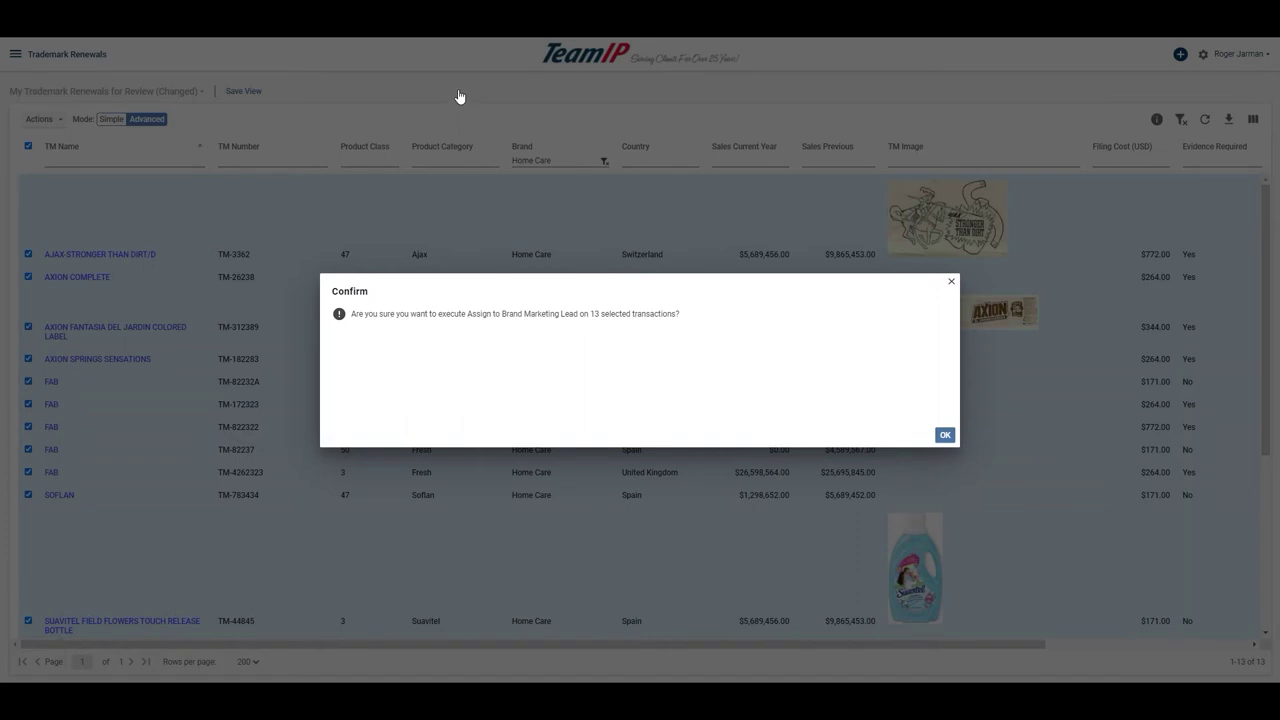
{"action": "key", "text": "Return"}
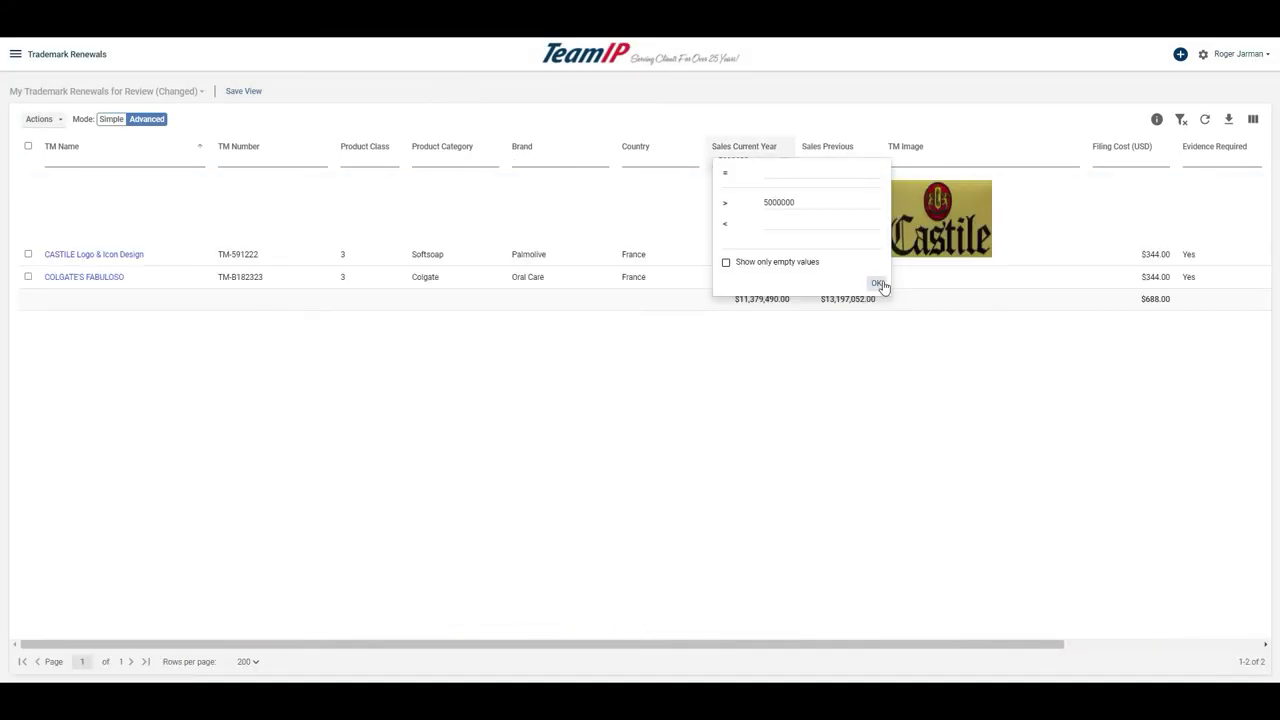
- Filter the trademark renewals to current-year sales greater than 5000000 and renew all the listed trademarks
{"action": "left_click", "coordinate": [877, 286]}
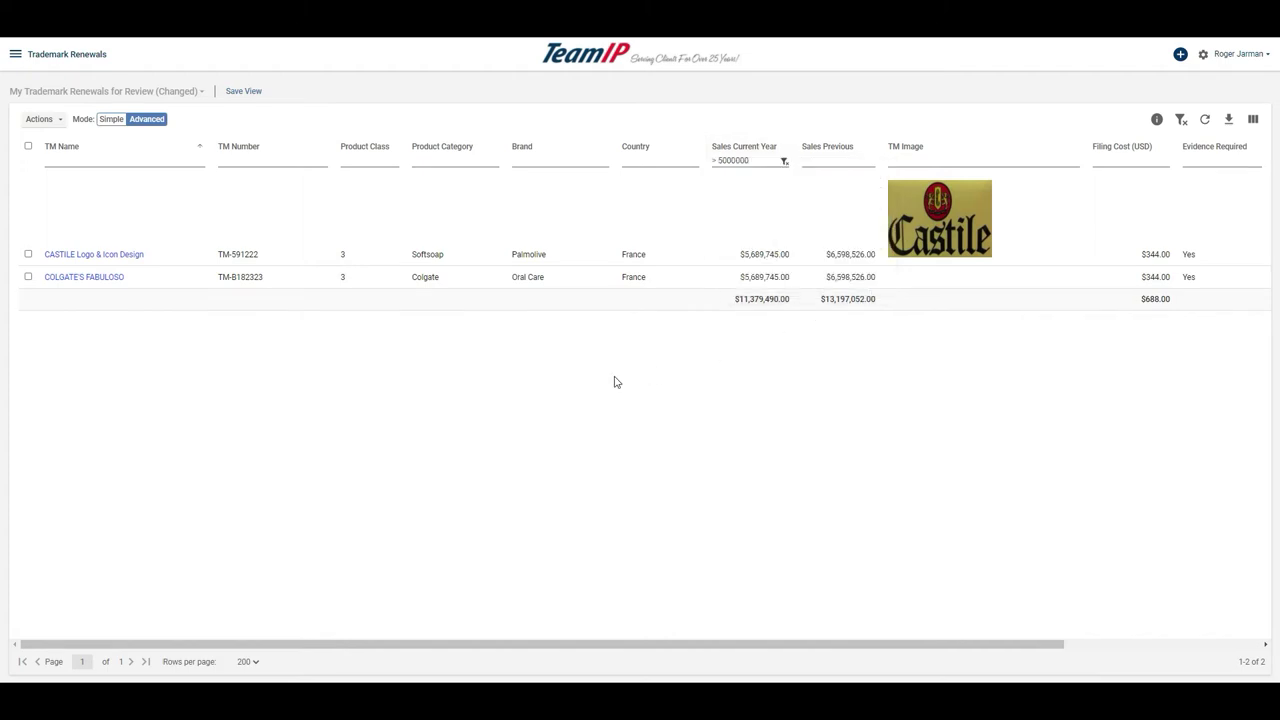
{"action": "left_click", "coordinate": [29, 146]}
{"action": "left_click", "coordinate": [39, 119]}
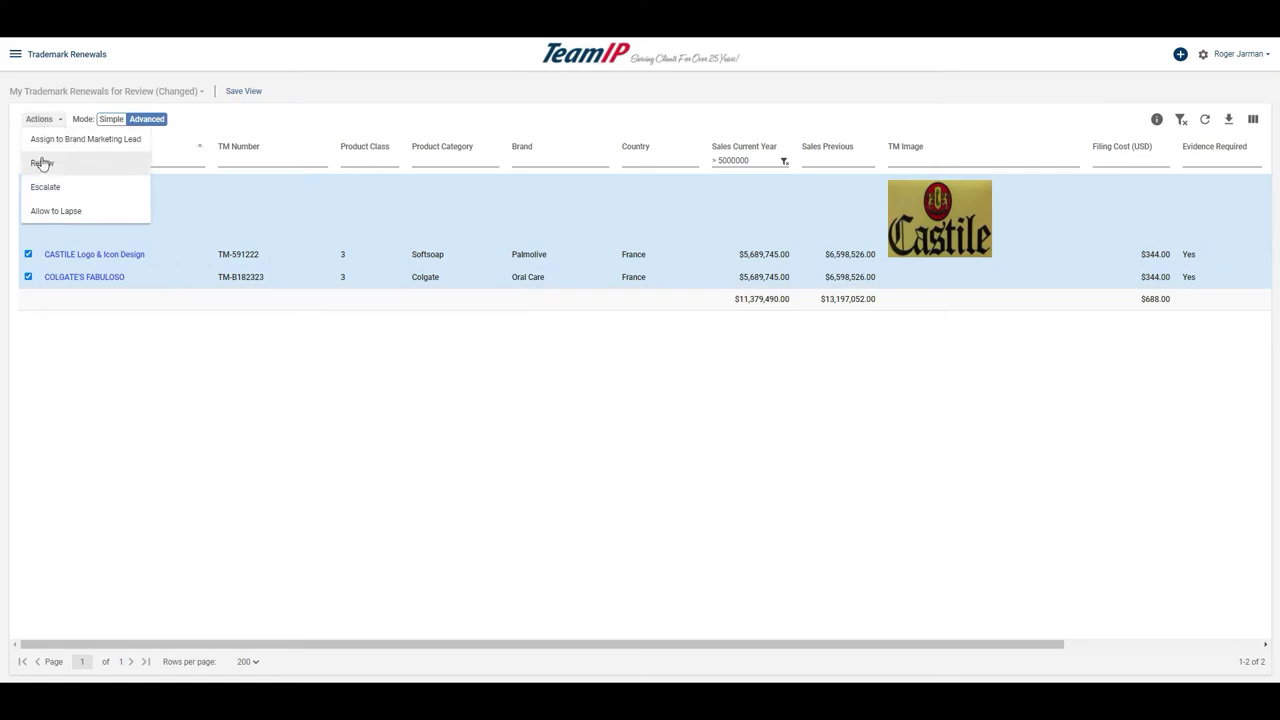
{"action": "left_click", "coordinate": [42, 165]}
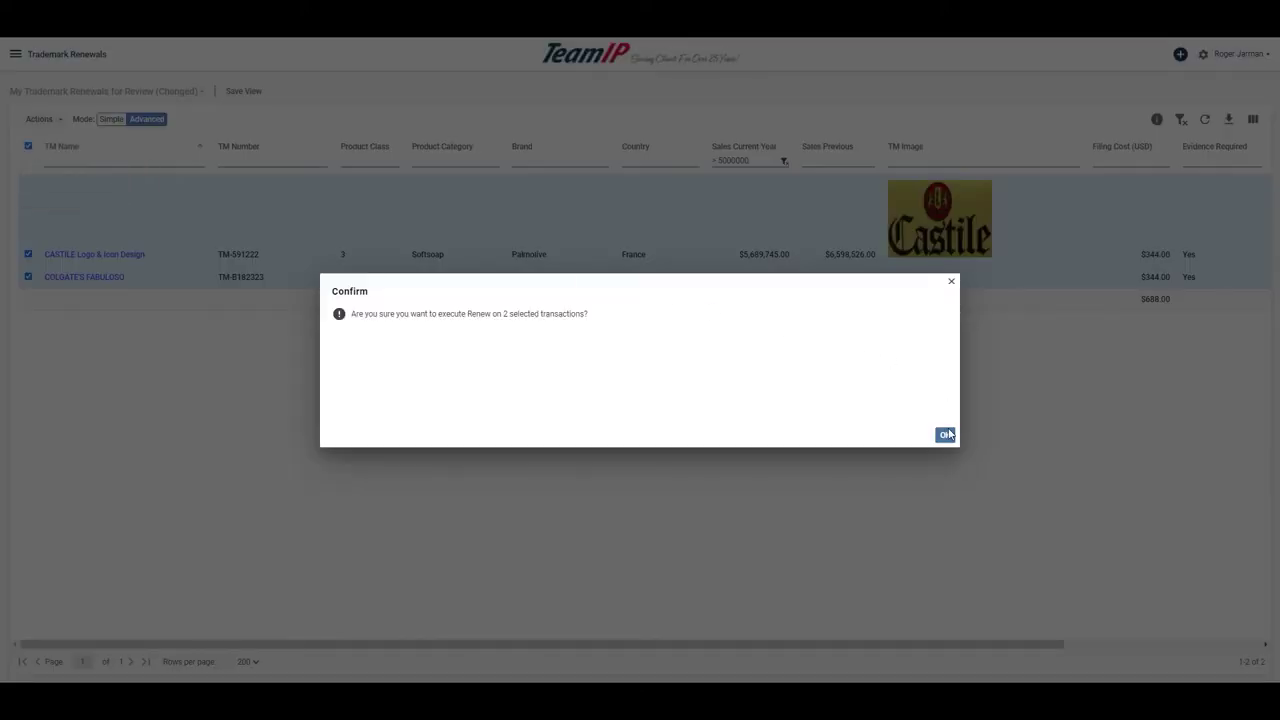
{"action": "left_click", "coordinate": [946, 434]}
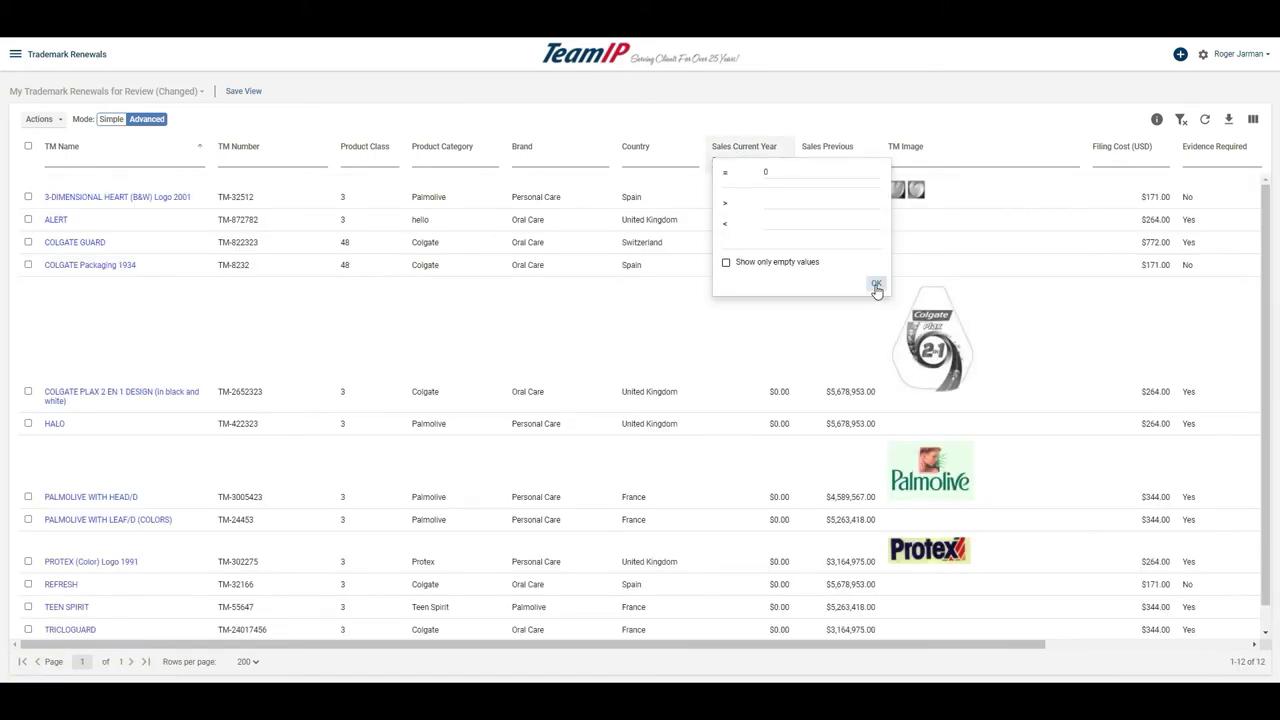
- Filter the trademark renewals to current-year sales equal to 0 and allow all the listed trademarks to lapse
{"action": "left_click", "coordinate": [876, 286]}
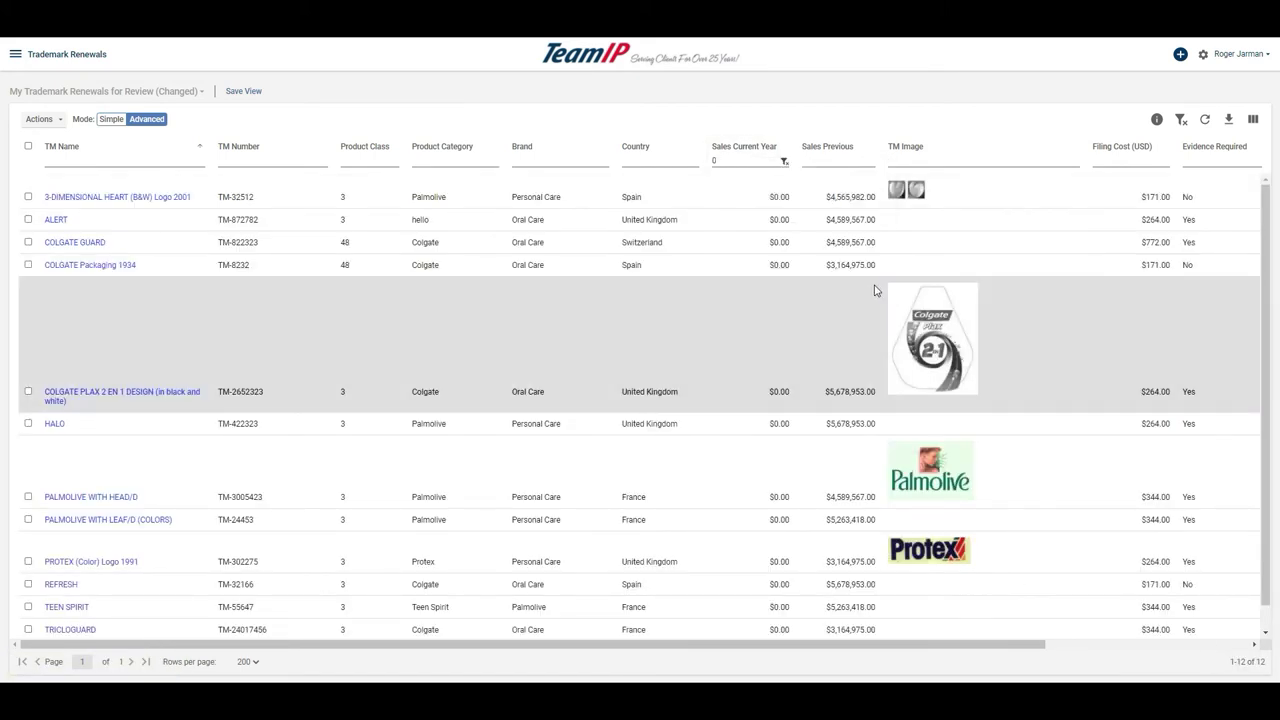
{"action": "left_click", "coordinate": [28, 147]}
{"action": "left_click", "coordinate": [40, 119]}
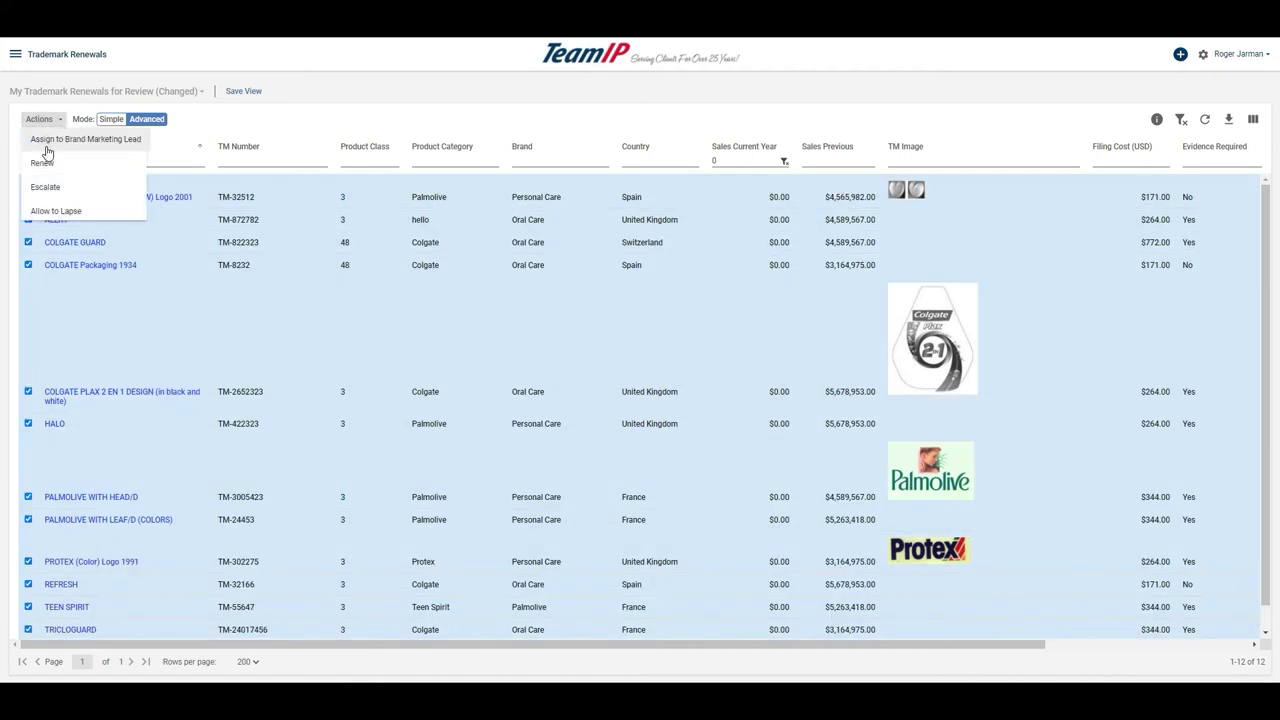
{"action": "left_click", "coordinate": [50, 210]}
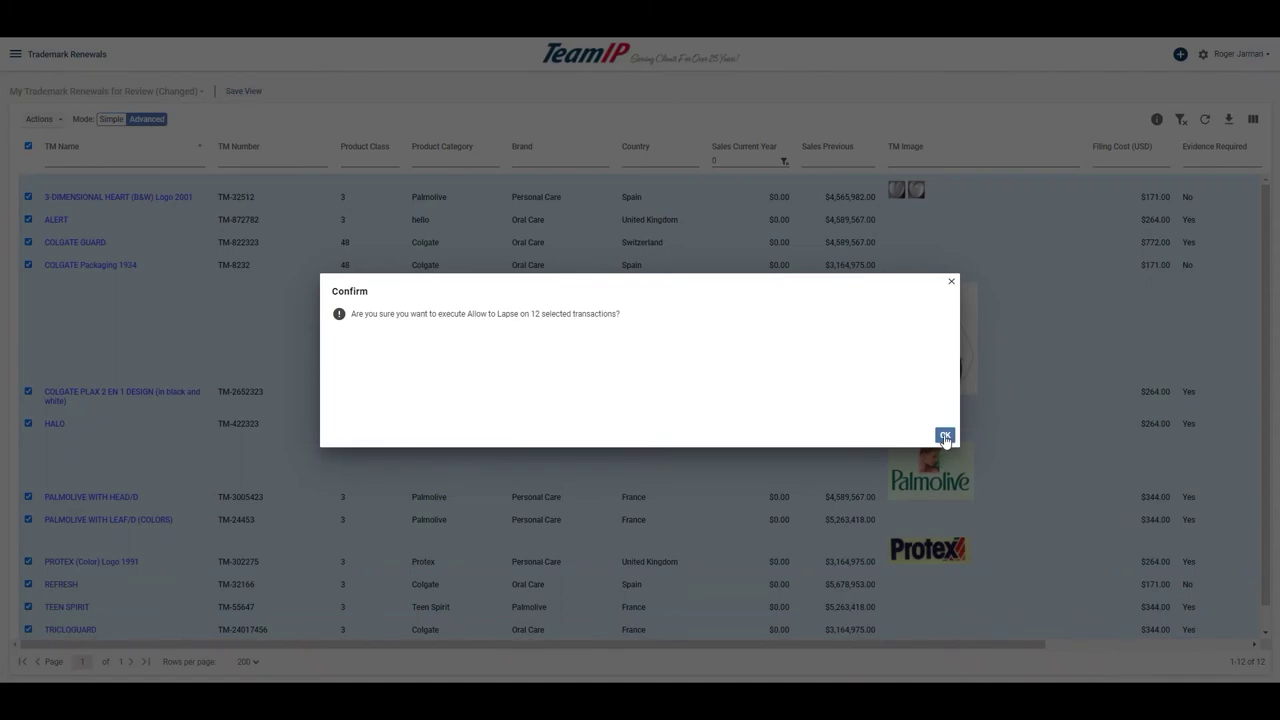
{"action": "left_click", "coordinate": [945, 435]}
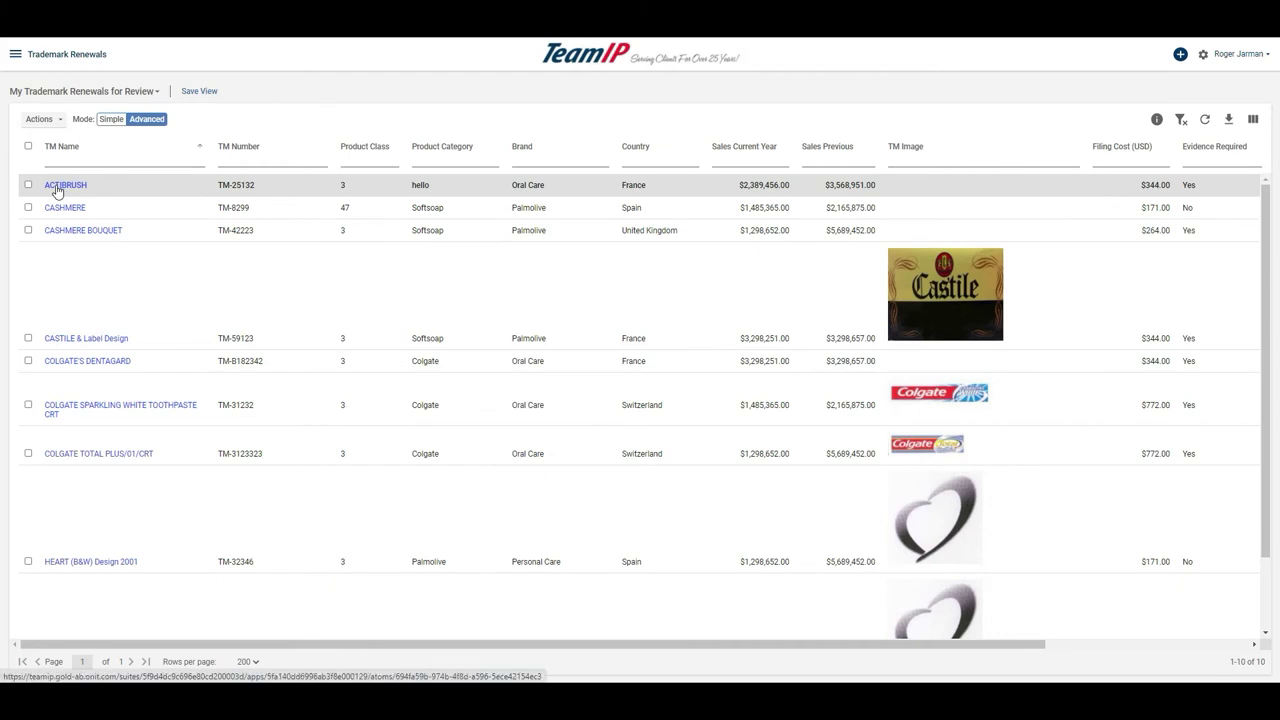
- Add an additional participant to the ACTIBRUSH renewal, choosing the colleague's e-mail and the Reviewer role
{"action": "left_click", "coordinate": [57, 187]}
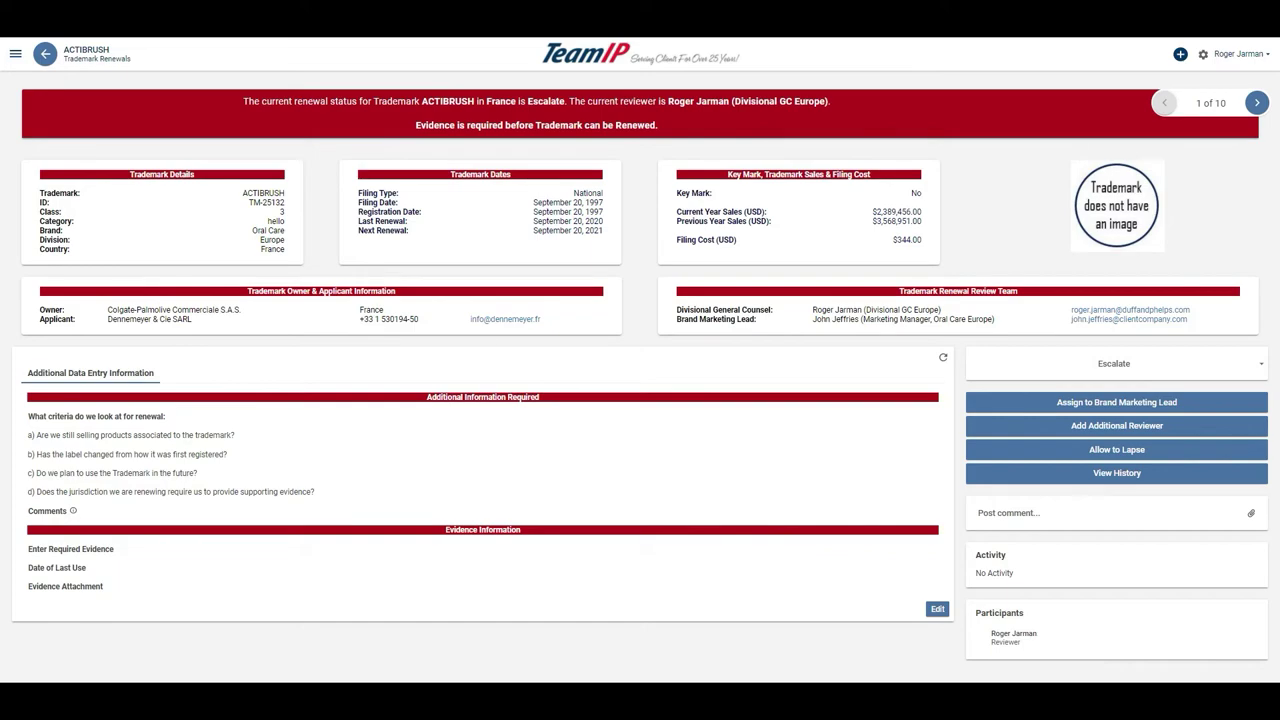
{"action": "left_click", "coordinate": [1040, 426]}
{"action": "left_click", "coordinate": [566, 315]}
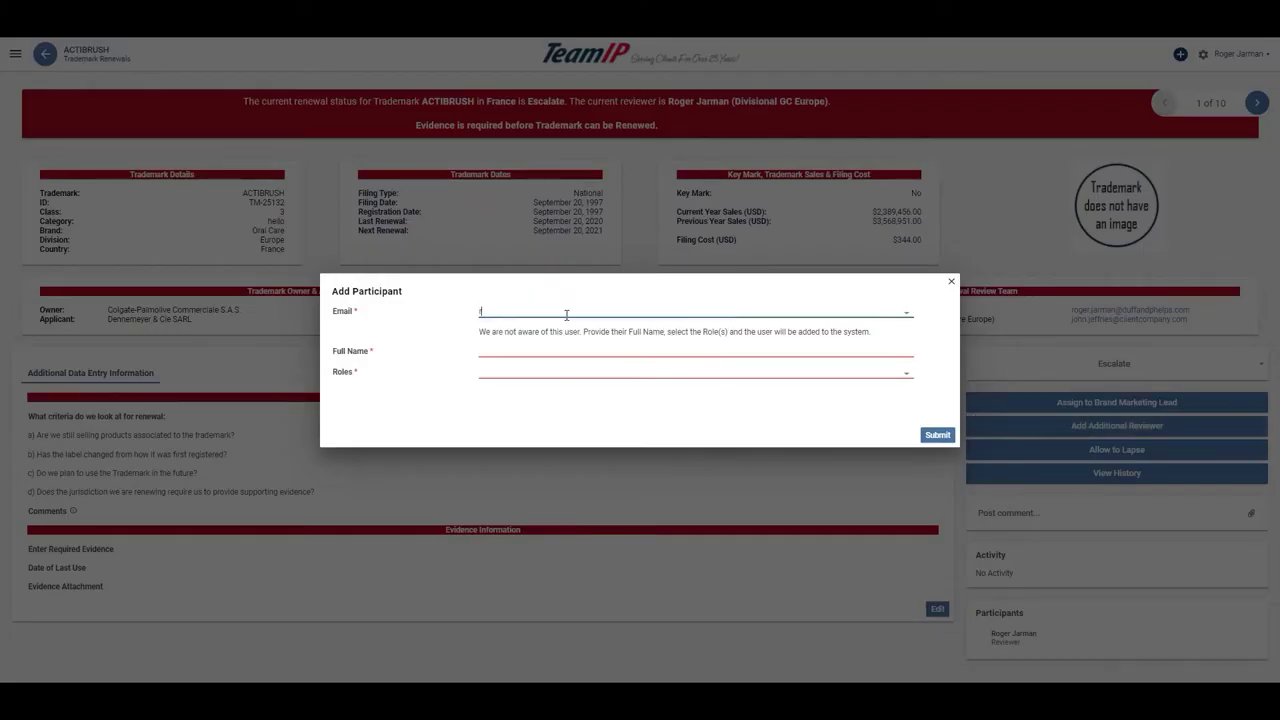
{"action": "type", "text": "reb"}
{"action": "left_click", "coordinate": [557, 327]}
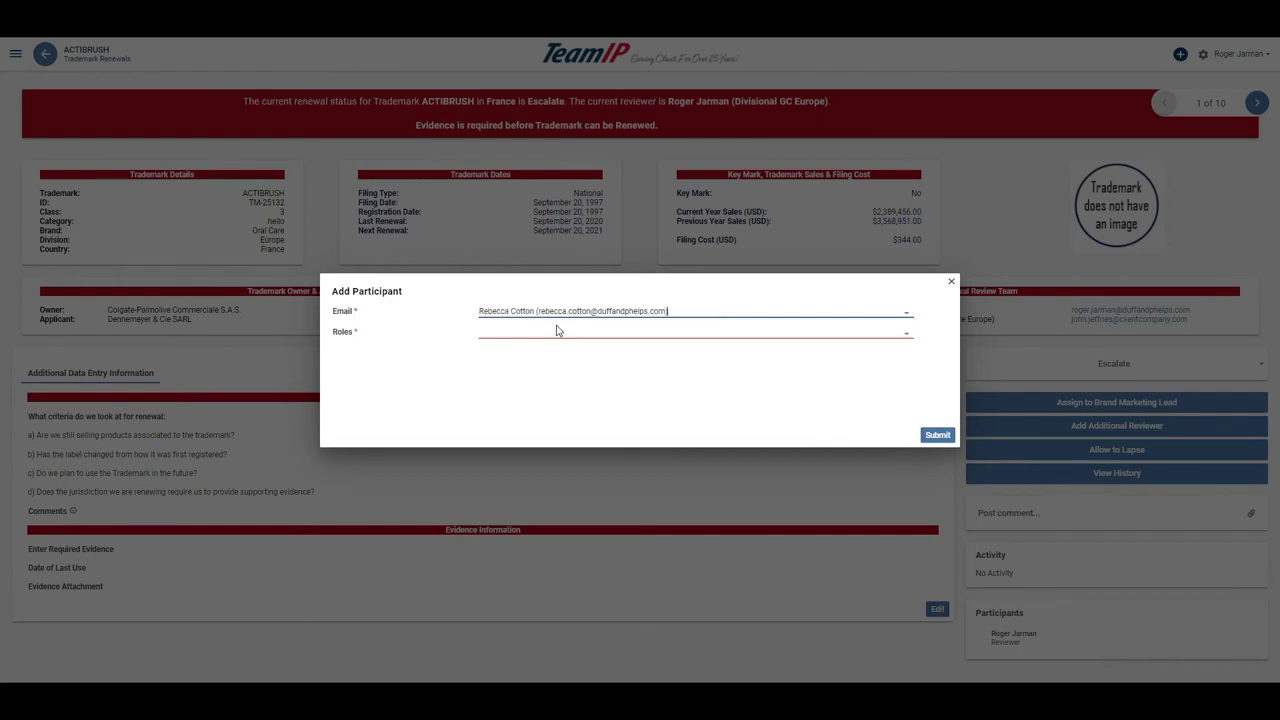
{"action": "left_click", "coordinate": [540, 332]}
{"action": "left_click", "coordinate": [527, 372]}
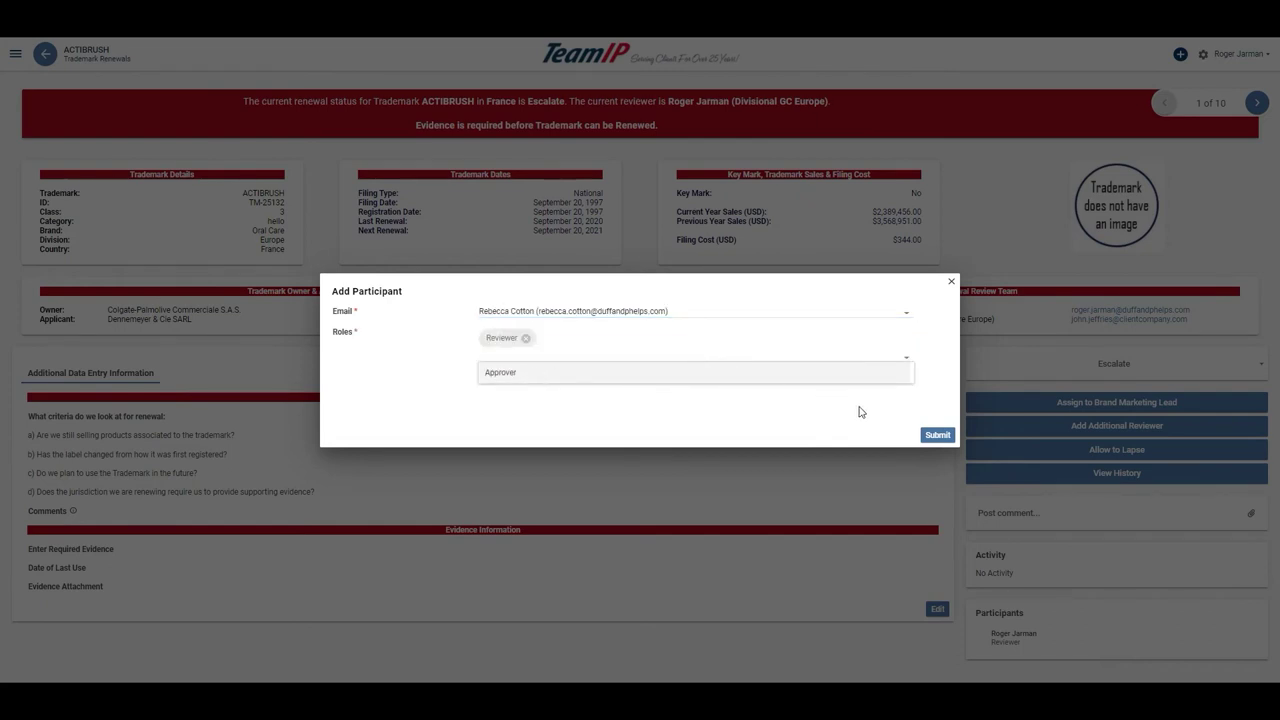
{"action": "left_click", "coordinate": [937, 435]}
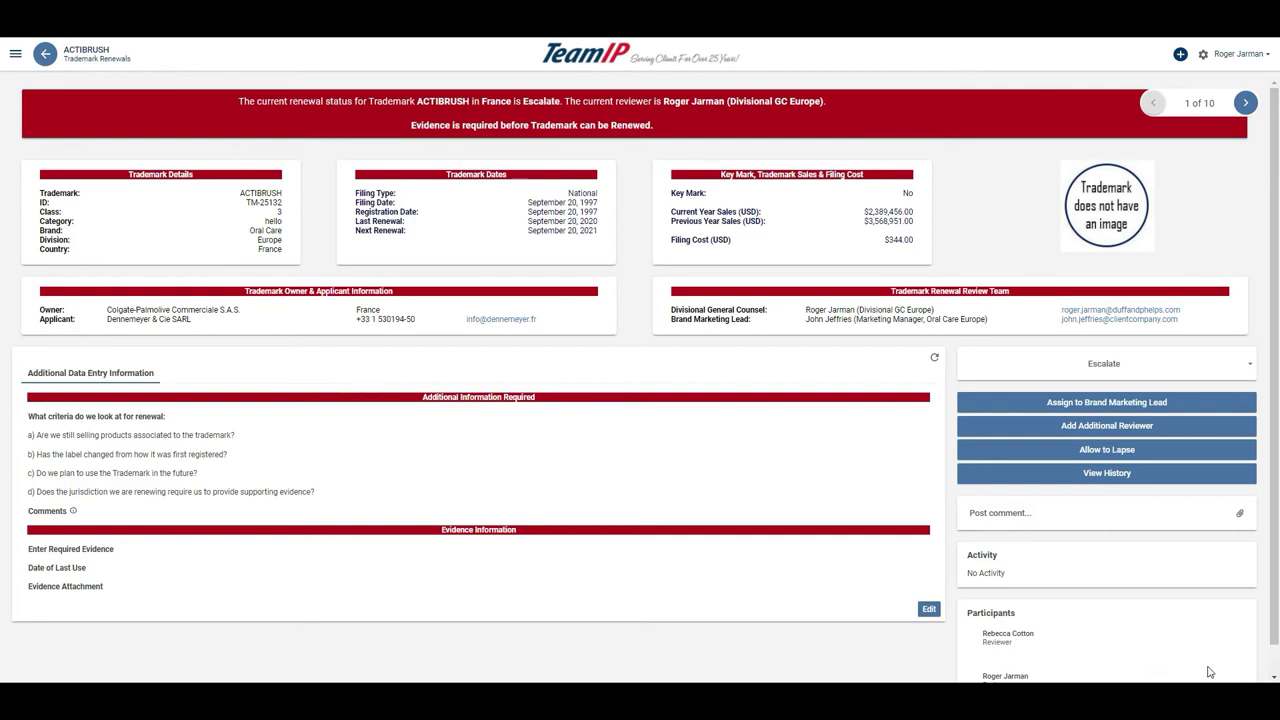
- Renew the CASHMERE trademark and save the comment "Good sales." in its additional information
{"action": "left_click", "coordinate": [1245, 102]}
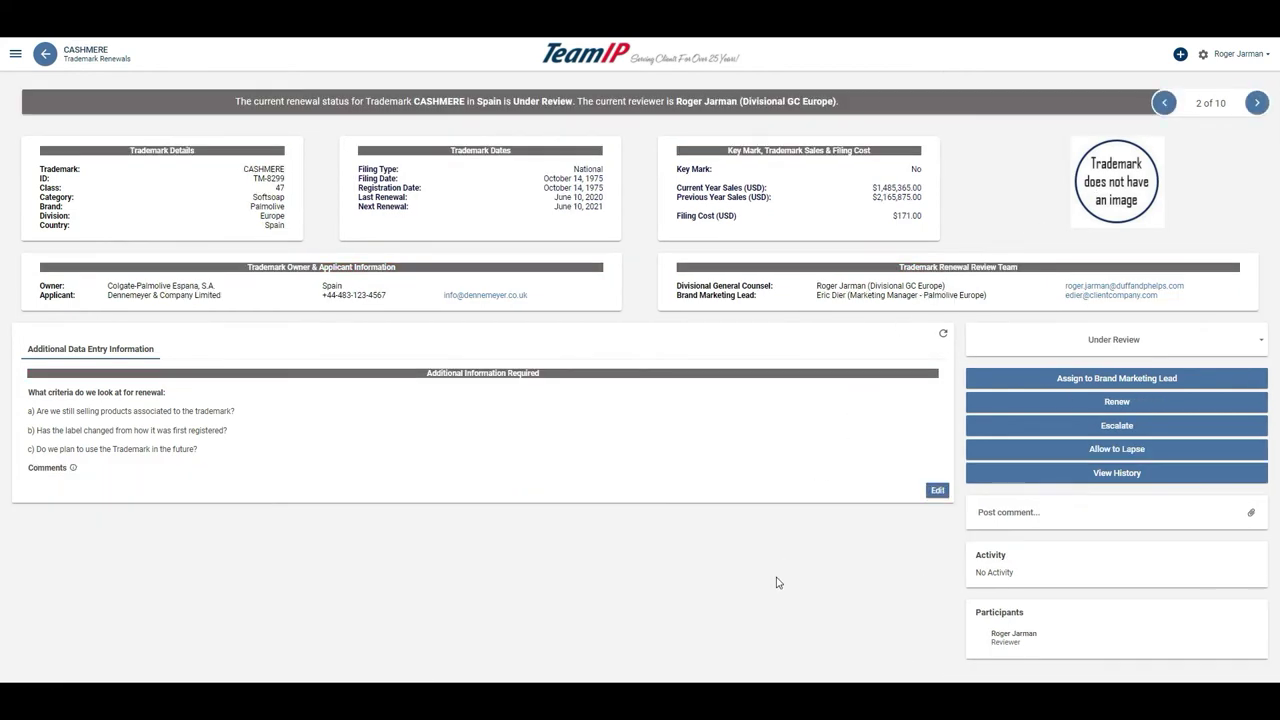
{"action": "left_click", "coordinate": [1082, 409]}
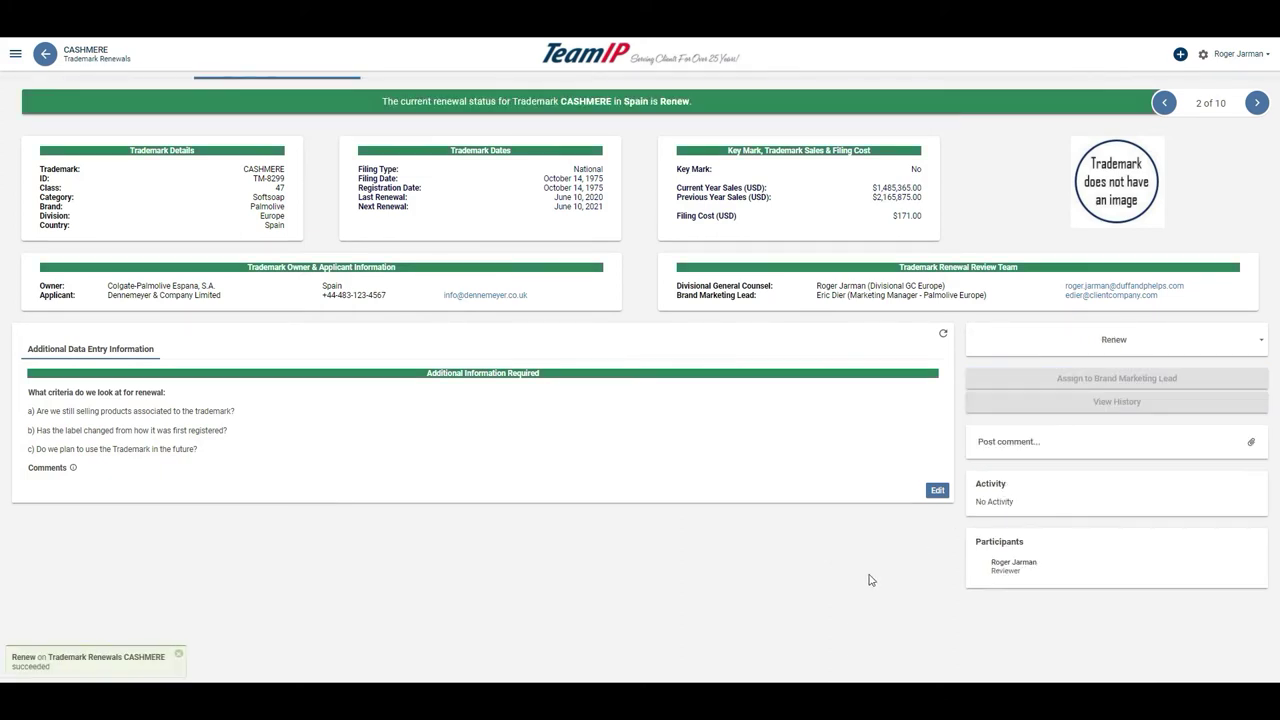
{"action": "left_click", "coordinate": [937, 490]}
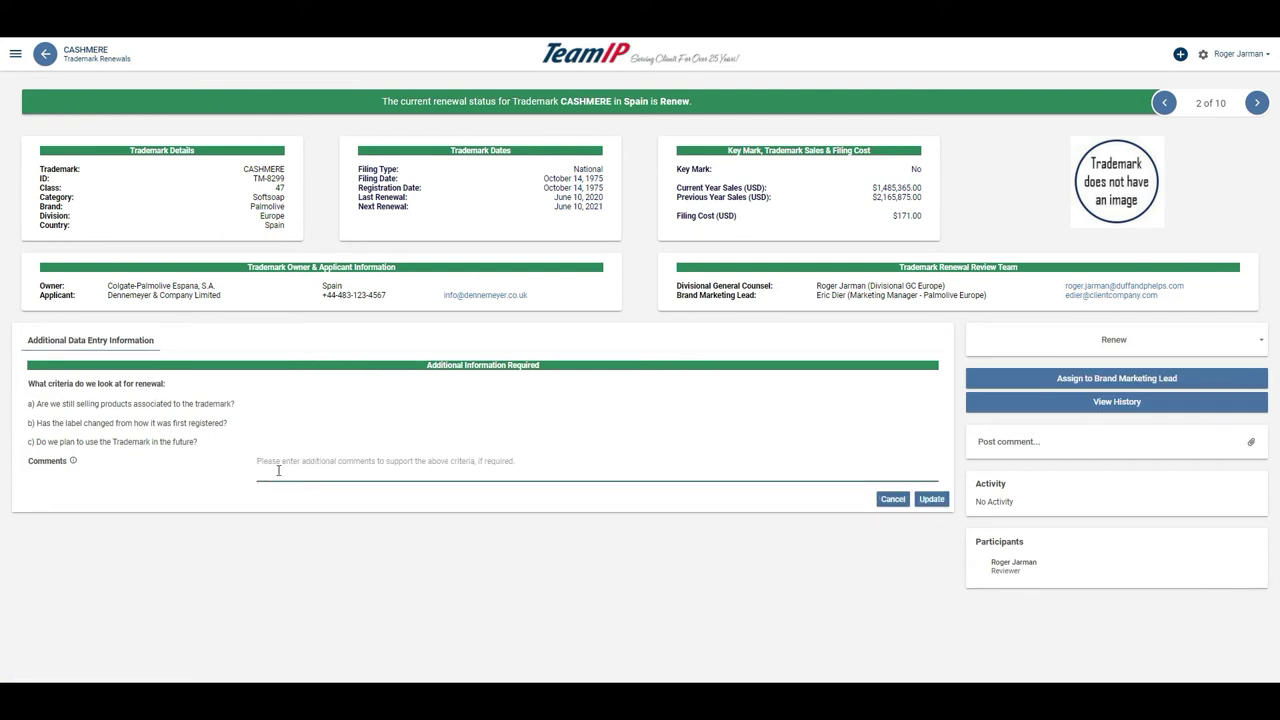
{"action": "left_click", "coordinate": [279, 470]}
{"action": "type", "text": "Good sales"}
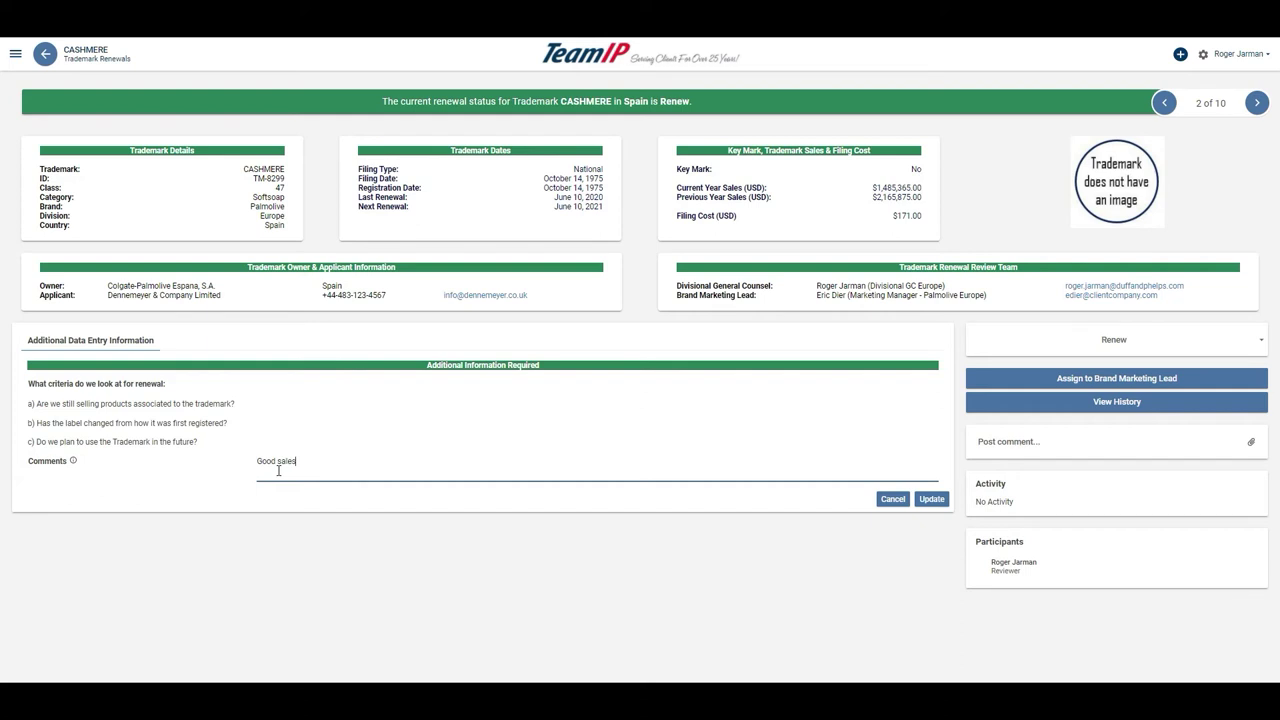
{"action": "type", "text": "."}
{"action": "left_click", "coordinate": [932, 499]}
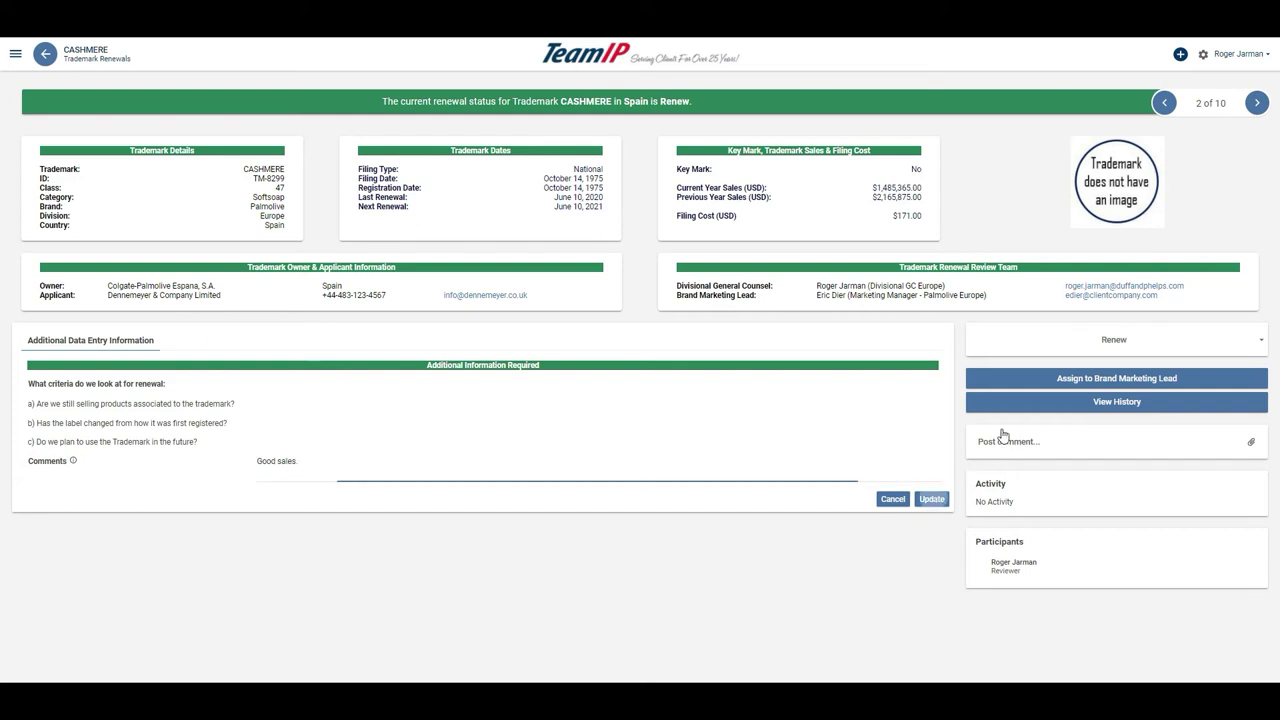
- Escalate the CASHMERE BOUQUET renewal and assign it to the Brand Marketing Lead
{"action": "left_click", "coordinate": [1257, 102]}
{"action": "left_click", "coordinate": [1068, 430]}
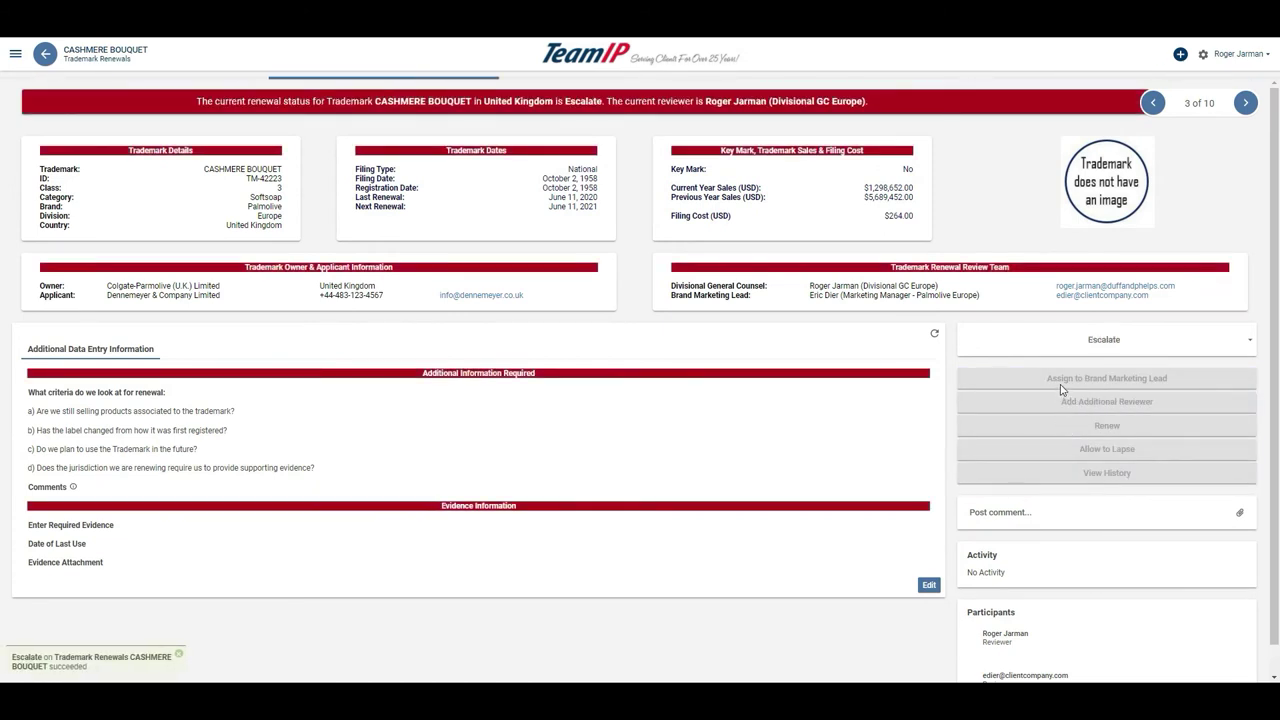
{"action": "left_click", "coordinate": [1062, 384]}
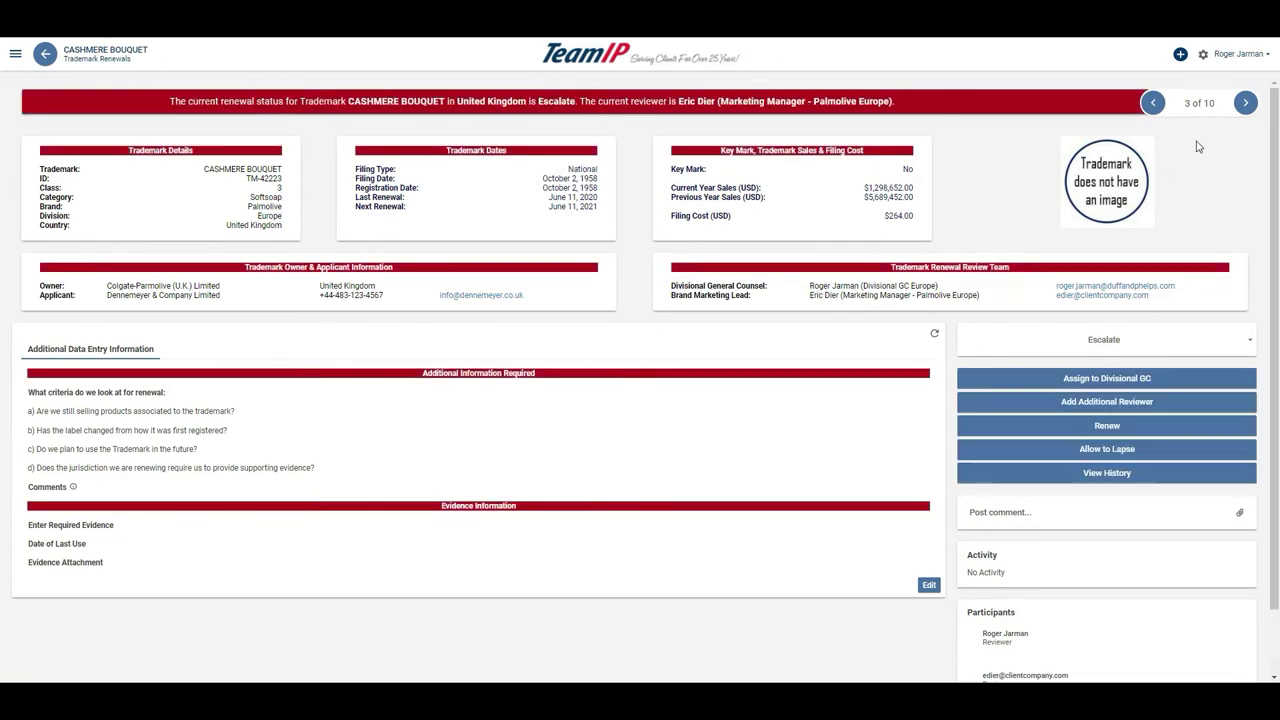
- Save "Still selling and plan on using in the future." as required evidence for CASTILE & Label Design and update its renewal status
{"action": "left_click", "coordinate": [1245, 103]}
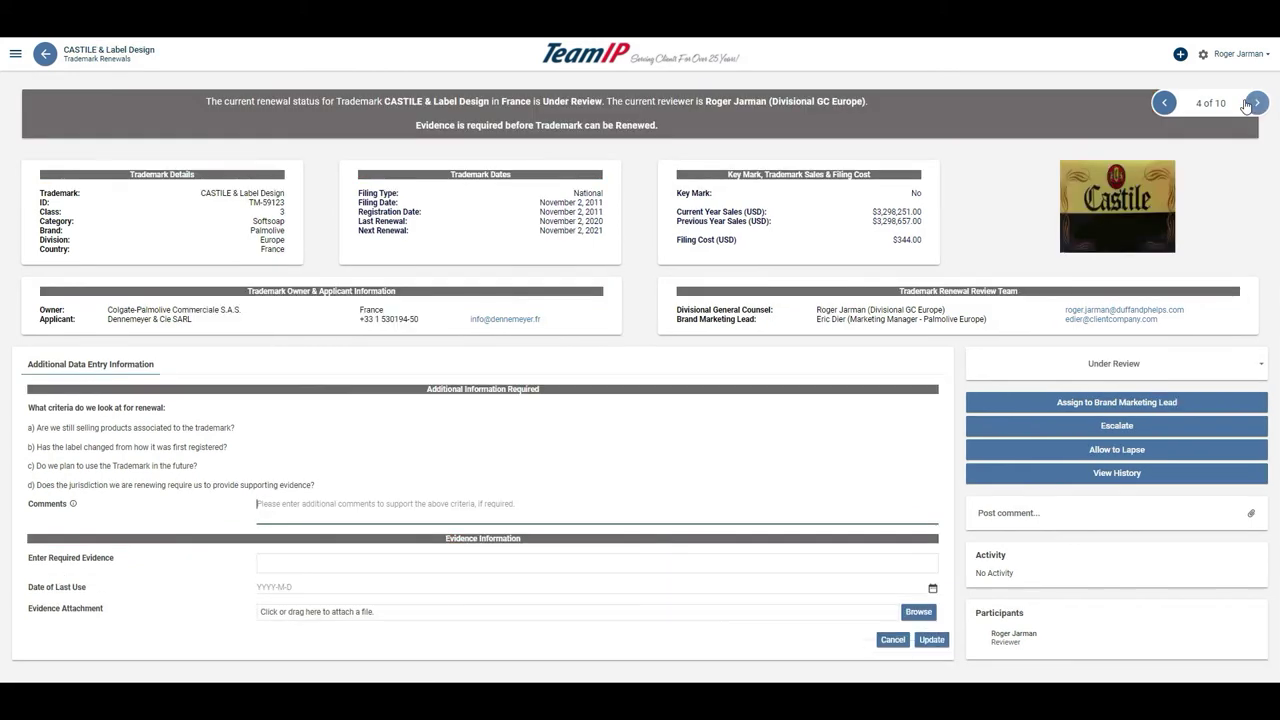
{"action": "left_click", "coordinate": [325, 566]}
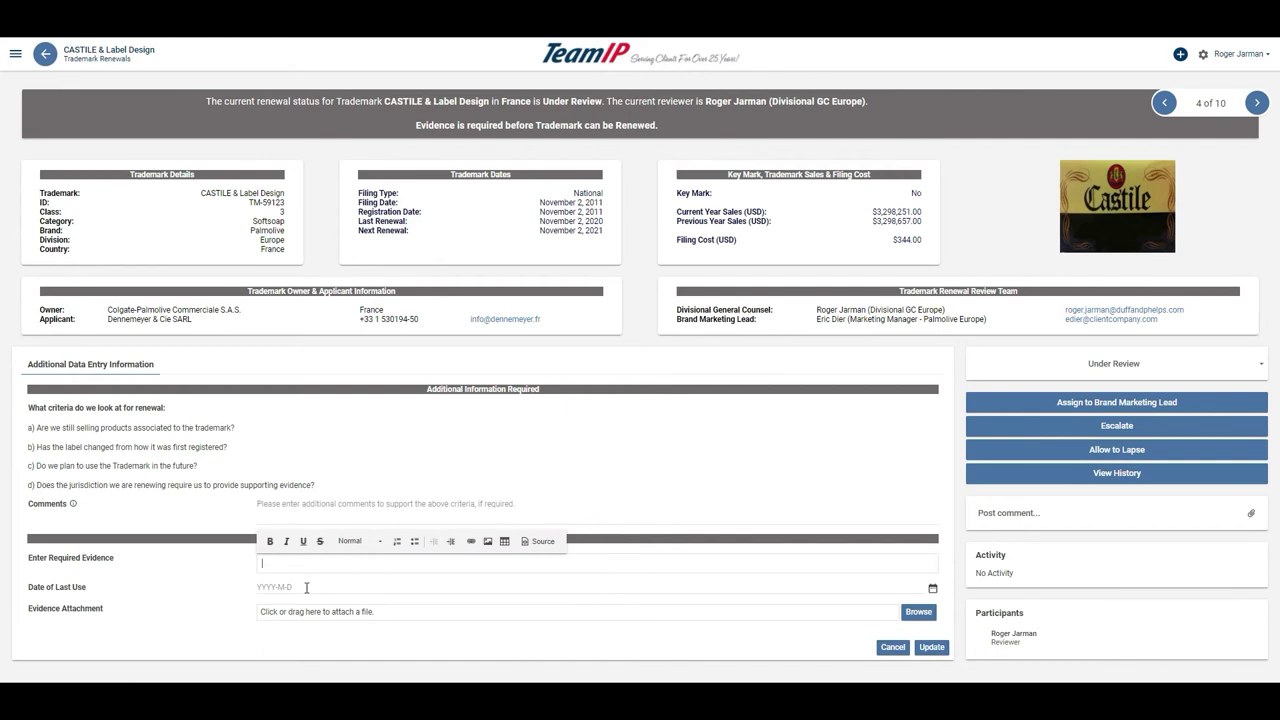
{"action": "type", "text": "Still selling and plan on using in the future."}
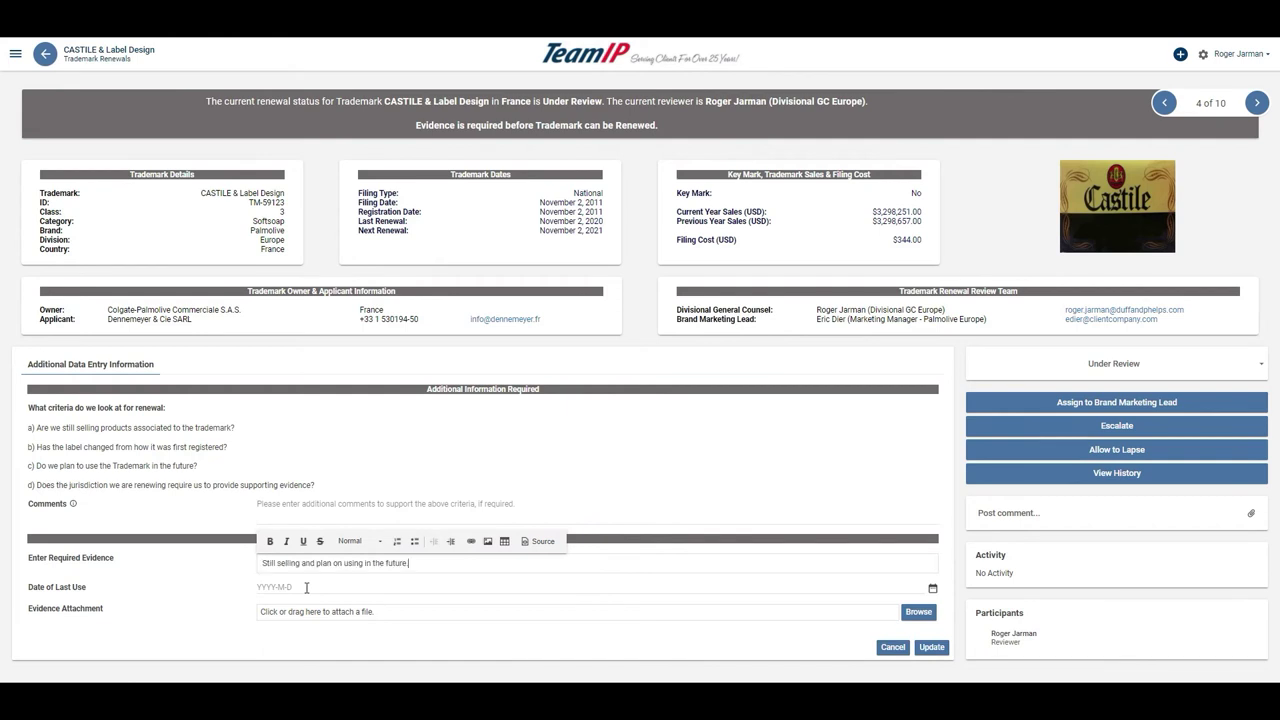
{"action": "left_click", "coordinate": [934, 646]}
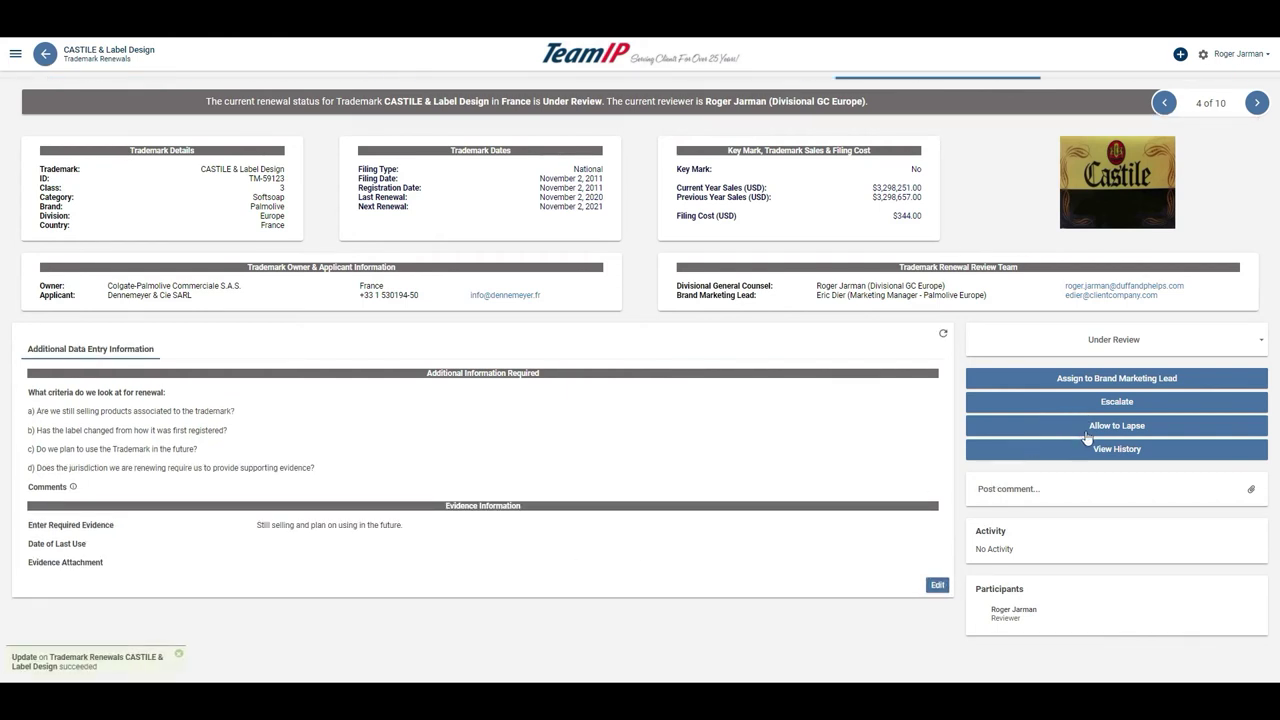
{"action": "left_click", "coordinate": [1133, 403]}
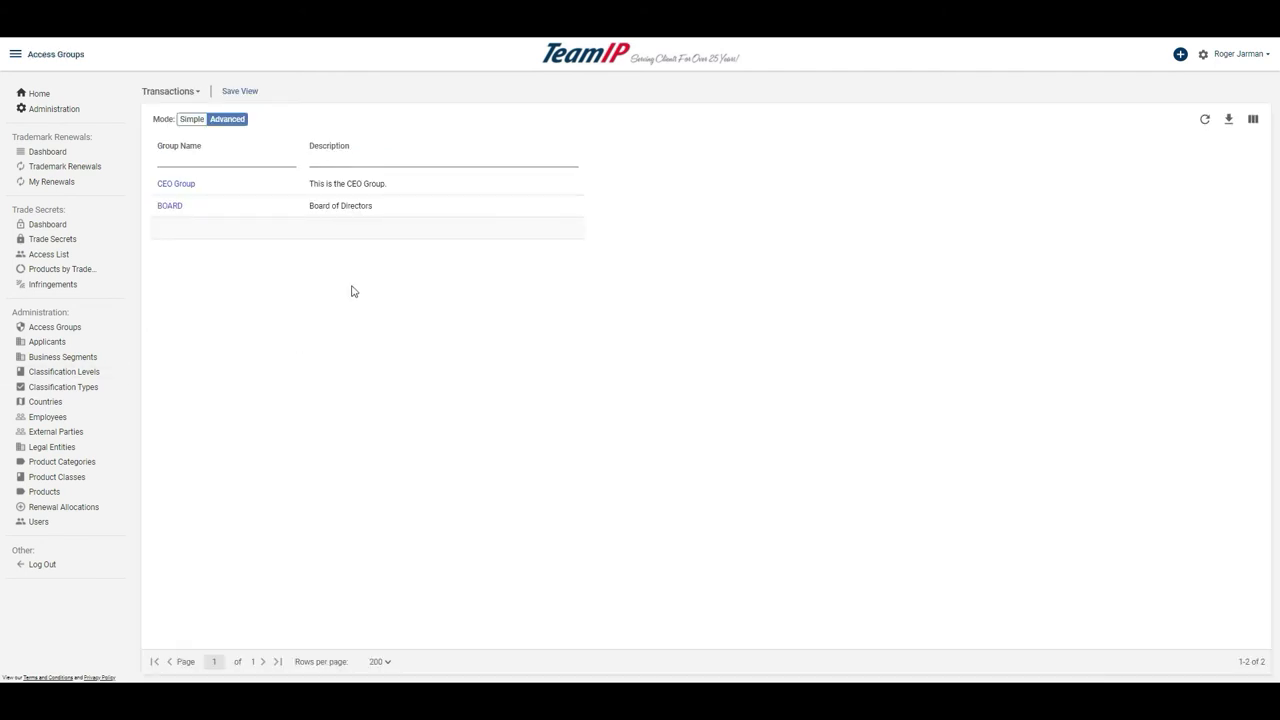
- Examine the BOARD access group, classification types, external parties and products, opening the Colgate Gum Invigorate Toothbrush record
{"action": "left_click", "coordinate": [167, 210]}
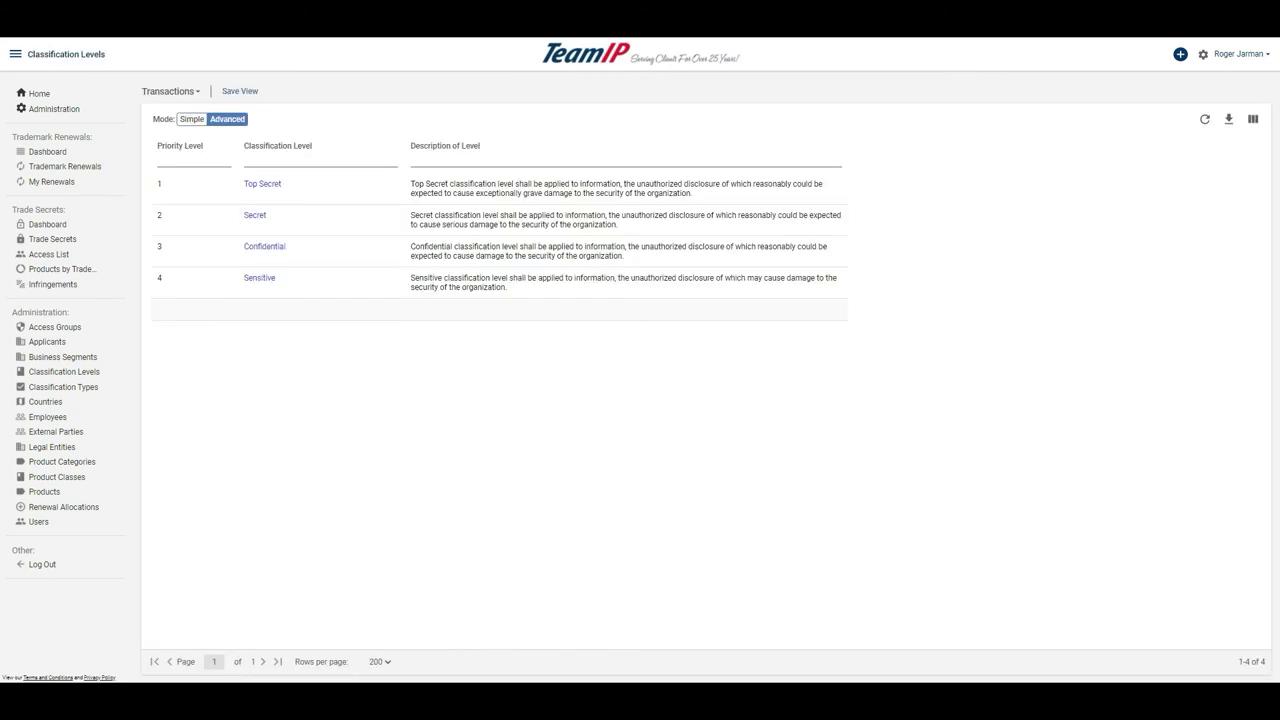
{"action": "left_click", "coordinate": [62, 390]}
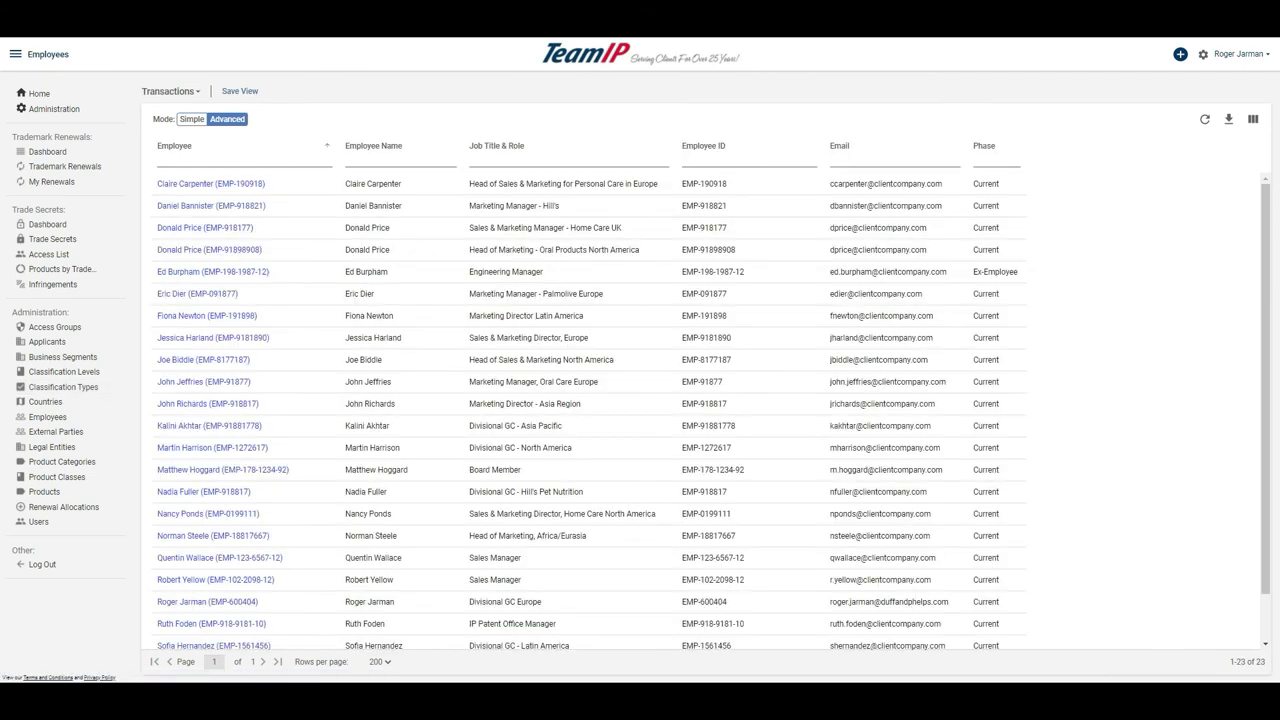
{"action": "left_click", "coordinate": [75, 433]}
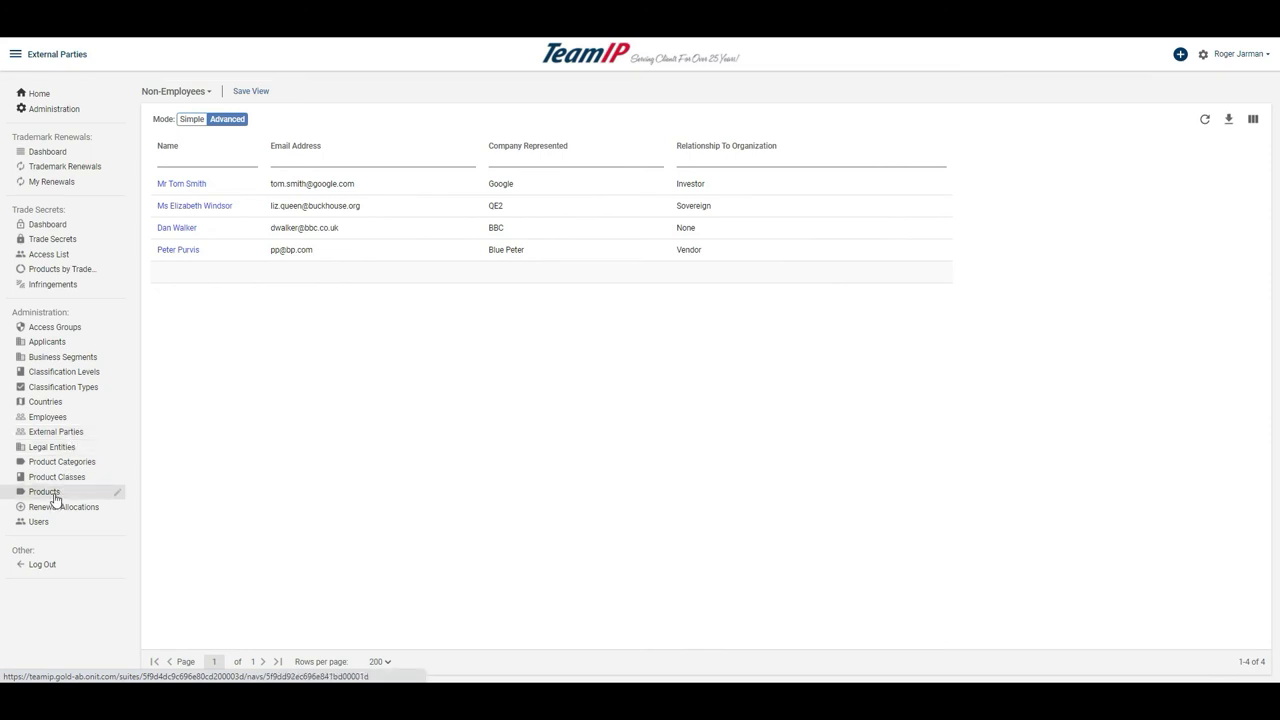
{"action": "left_click", "coordinate": [45, 492]}
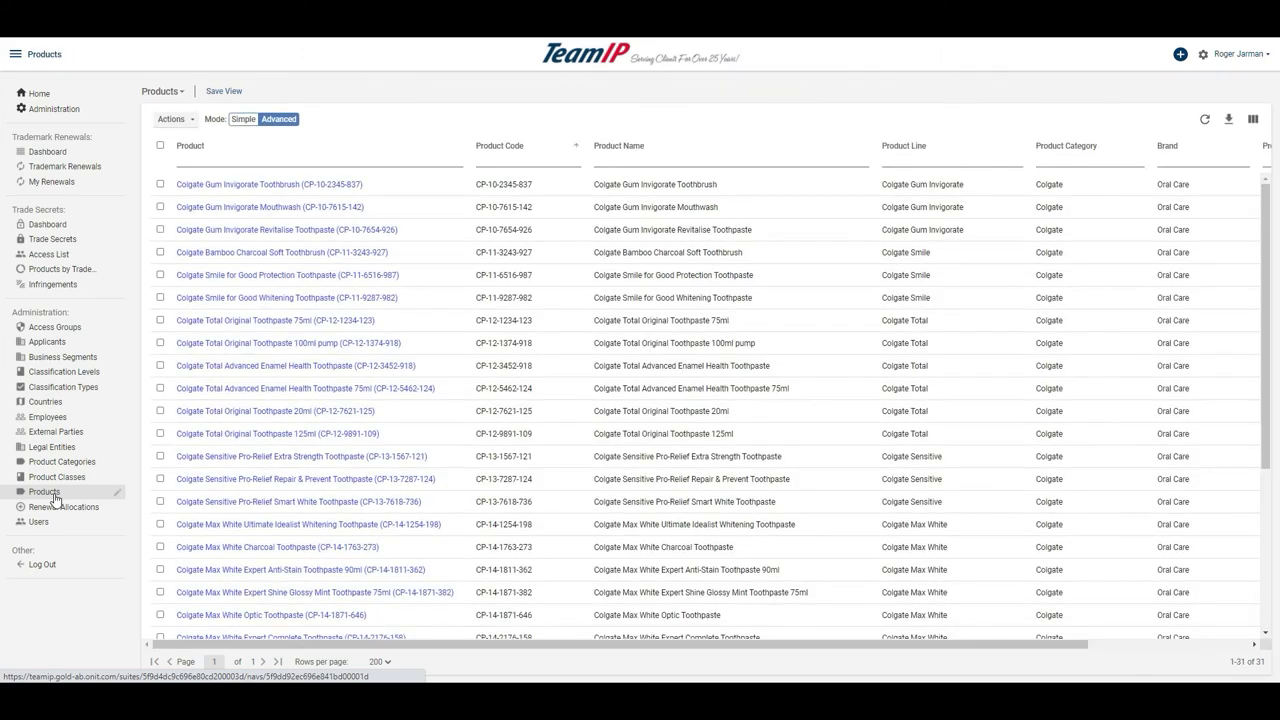
{"action": "left_click", "coordinate": [240, 188]}
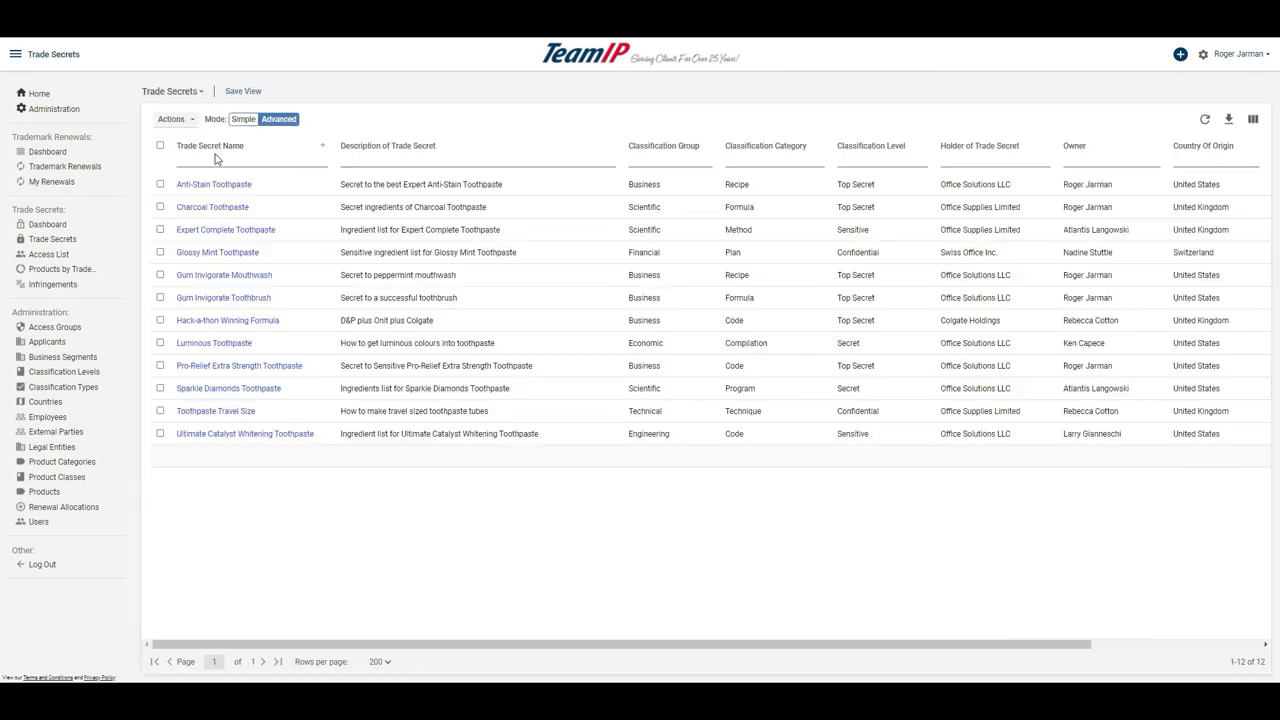
- Open the Charcoal Toothpaste trade secret and examine its classified information and access list, including the entry with partial access
{"action": "left_click", "coordinate": [241, 209]}
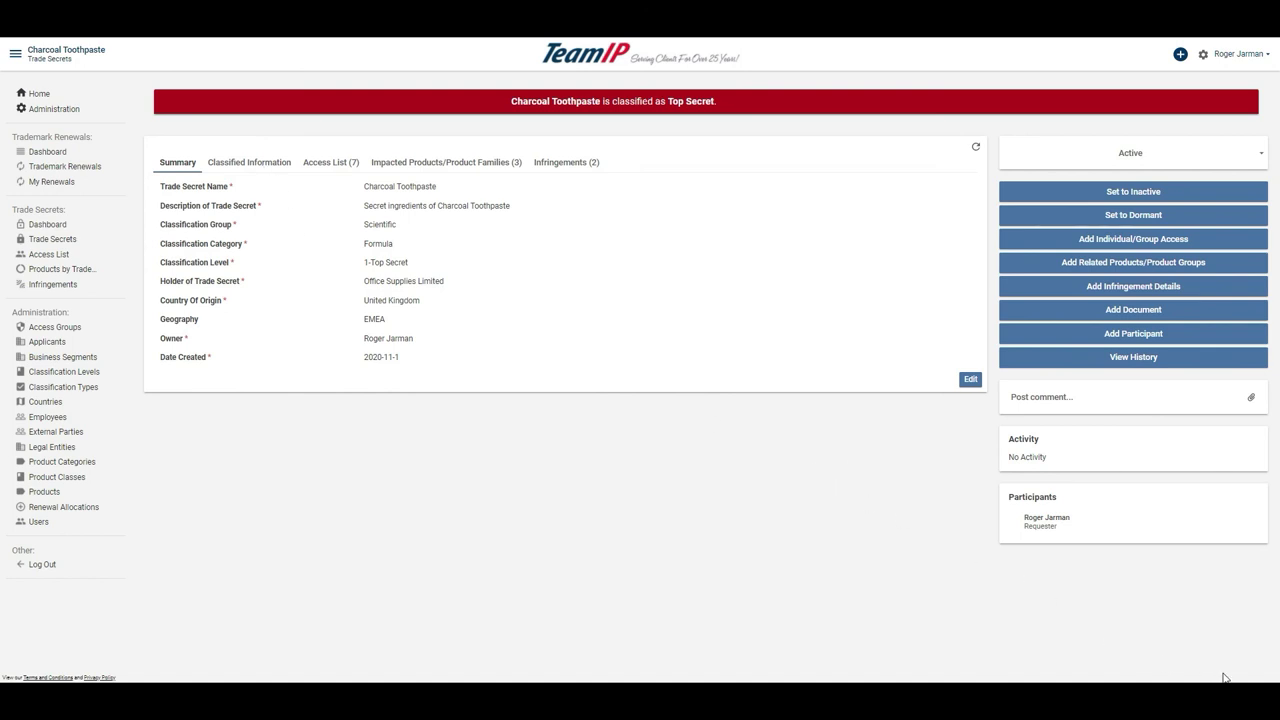
{"action": "left_click", "coordinate": [260, 168]}
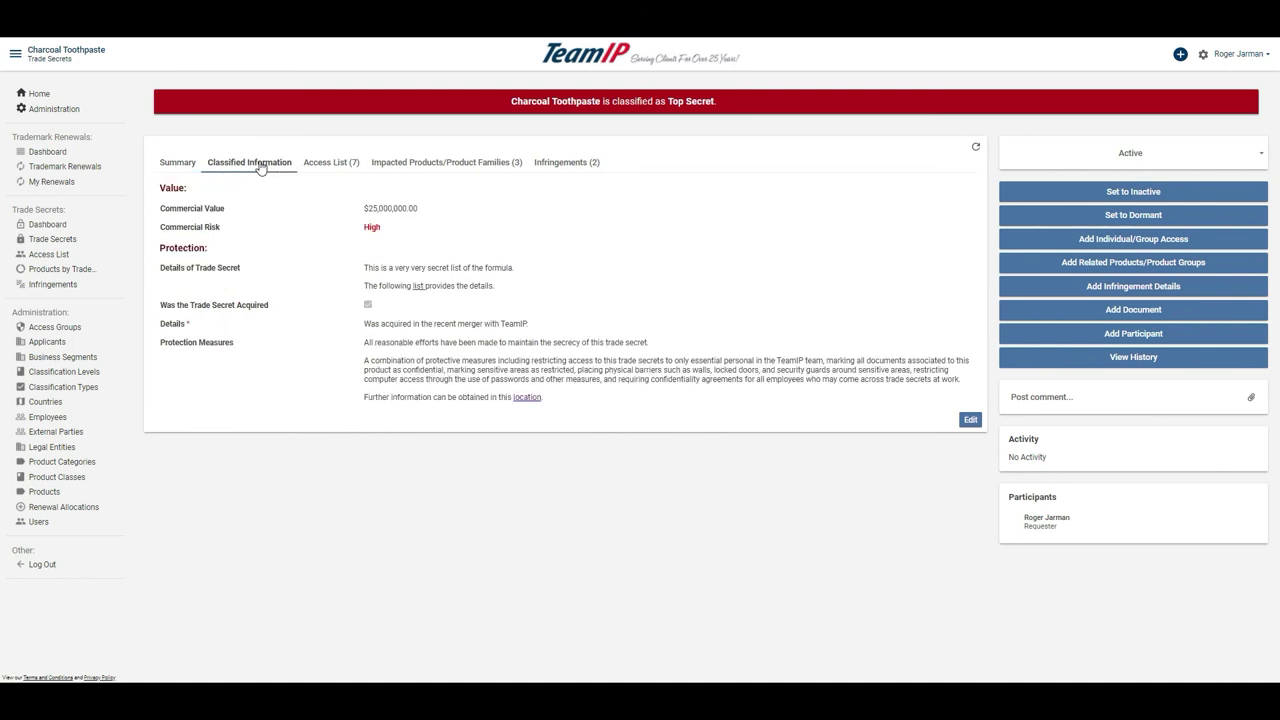
{"action": "left_click", "coordinate": [335, 168]}
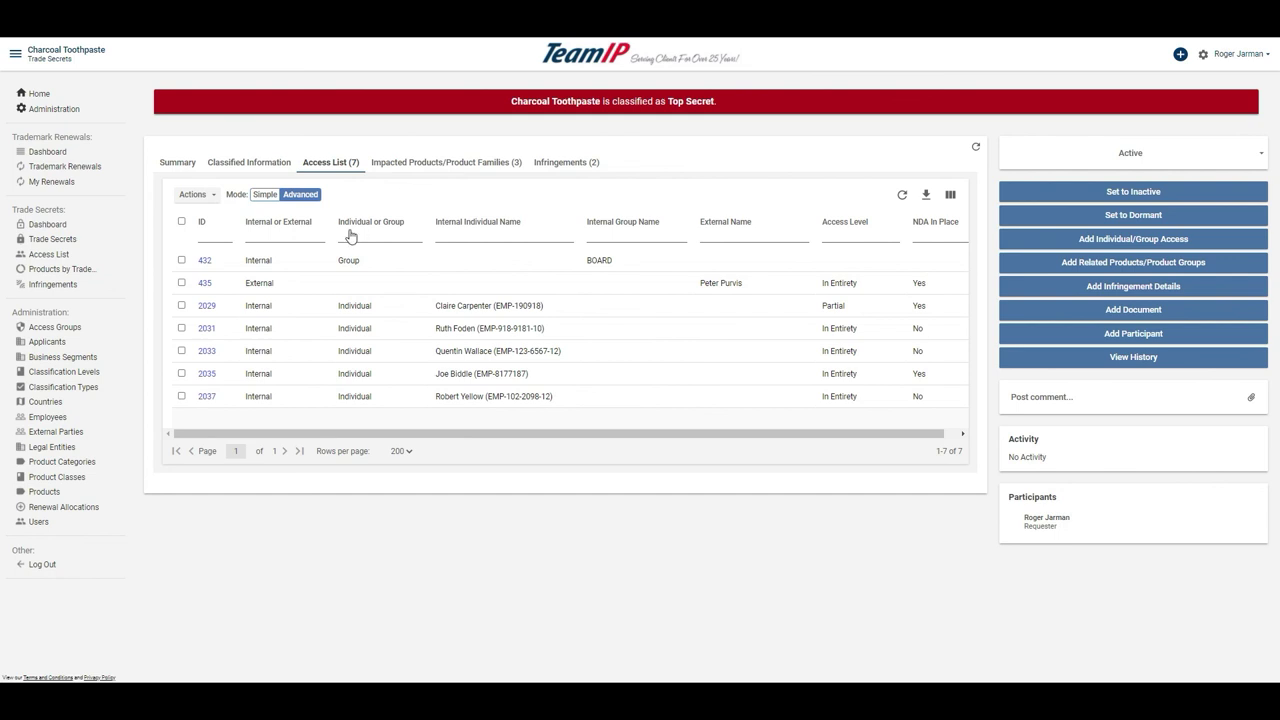
{"action": "left_click", "coordinate": [208, 305]}
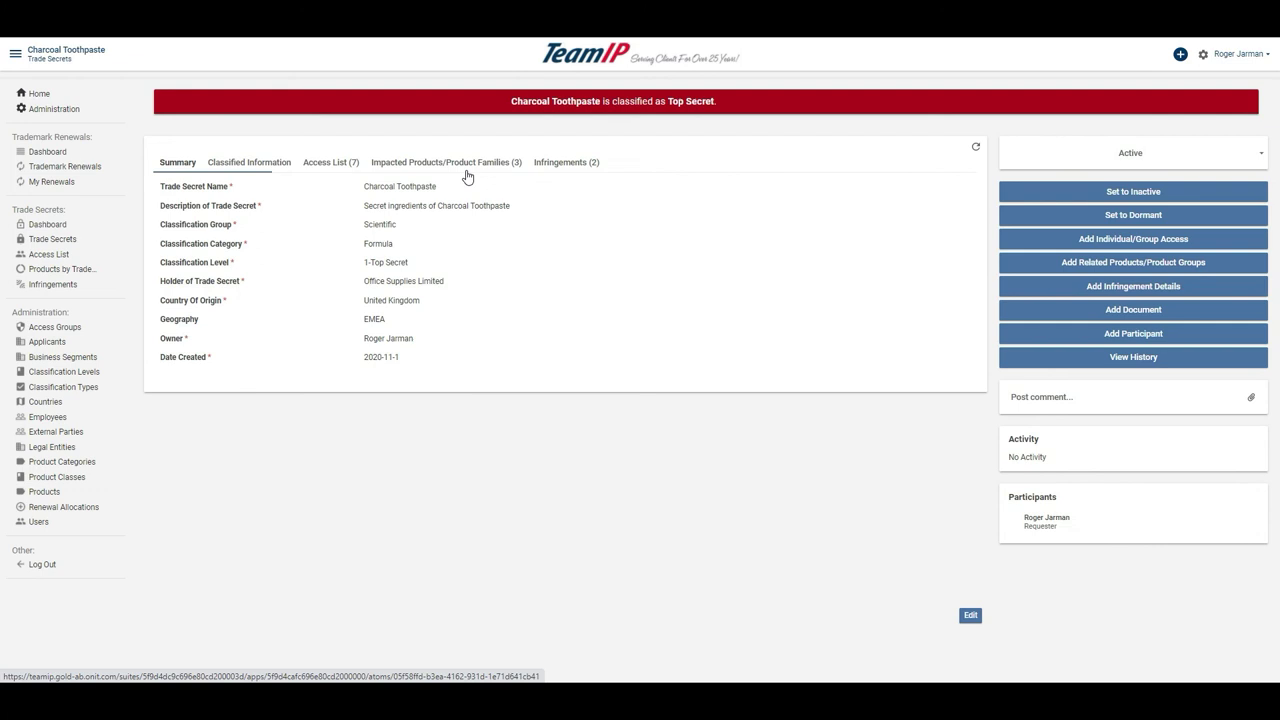
- Examine the impacted products and infringements of the Charcoal Toothpaste trade secret, opening the Team Europe Hacking infringement
{"action": "left_click", "coordinate": [468, 163]}
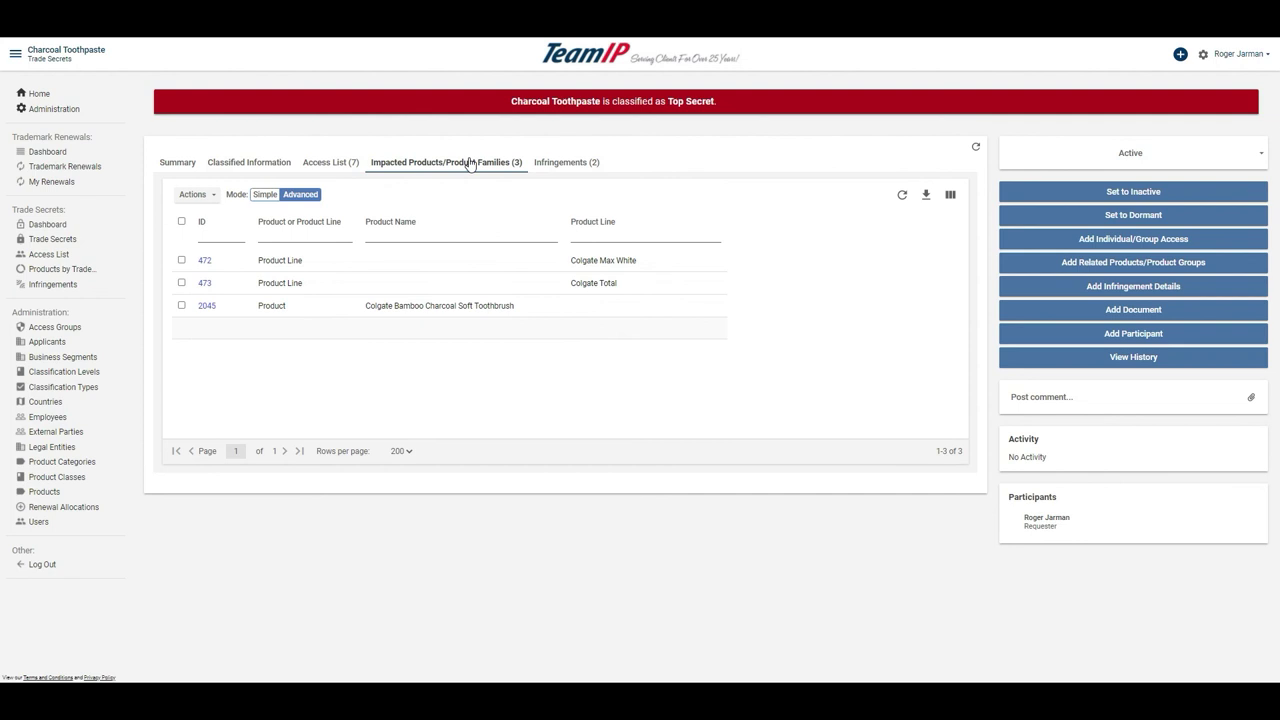
{"action": "left_click", "coordinate": [557, 166]}
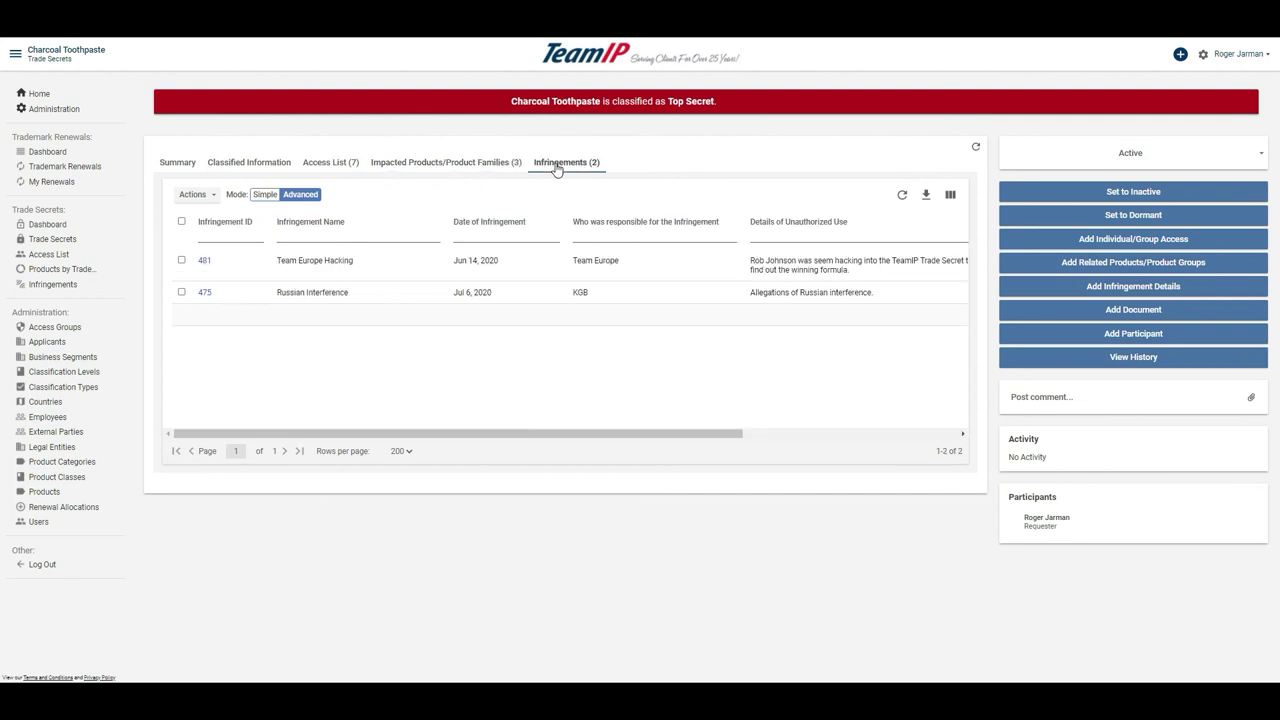
{"action": "left_click", "coordinate": [205, 261]}
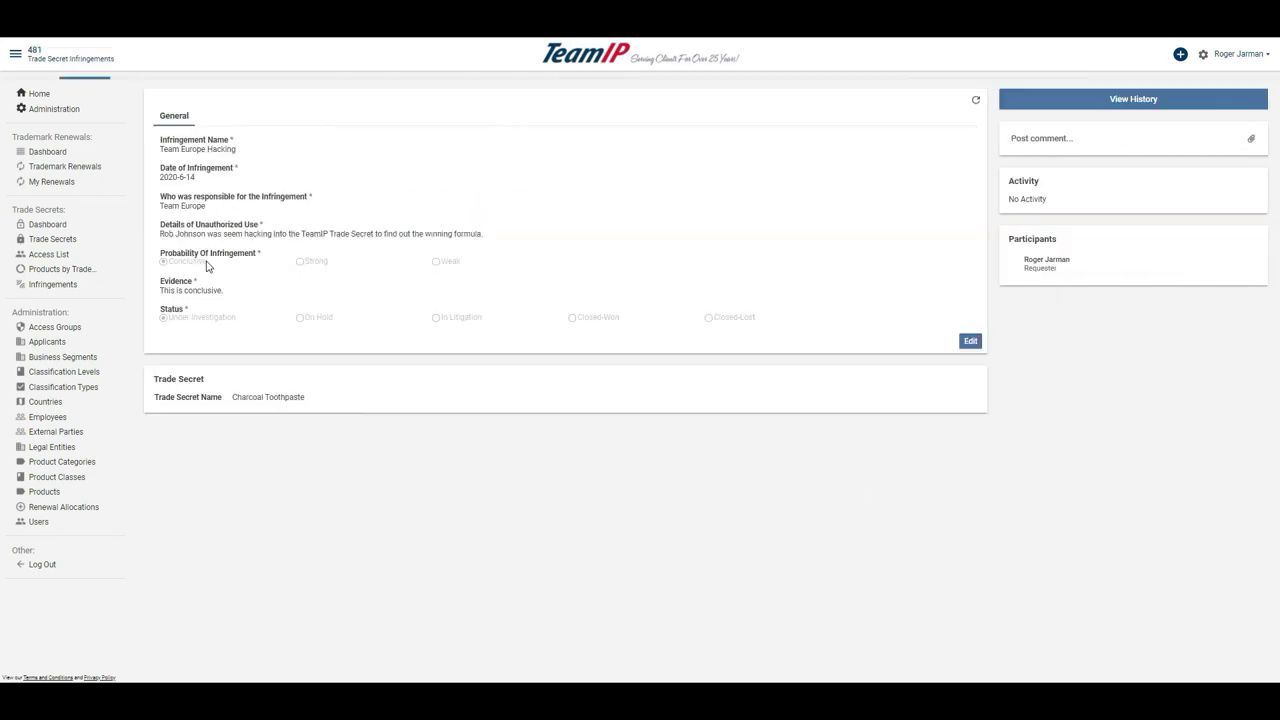